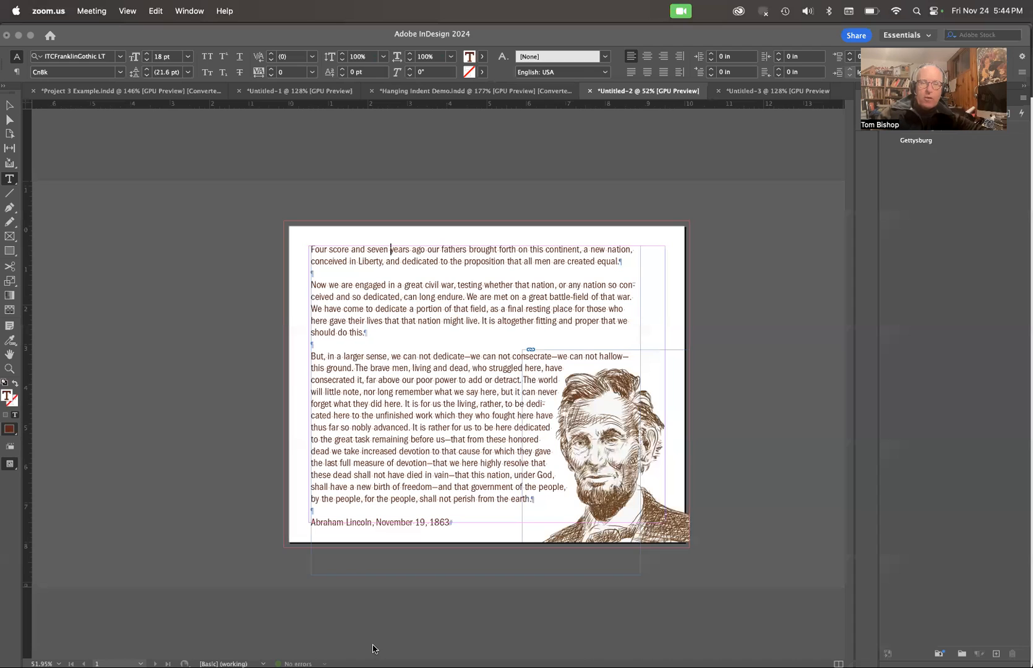
- Switch to InDesign and compare the Gettysburg page in Normal and Preview screen modes
{"action": "key", "text": "super+Tab"}
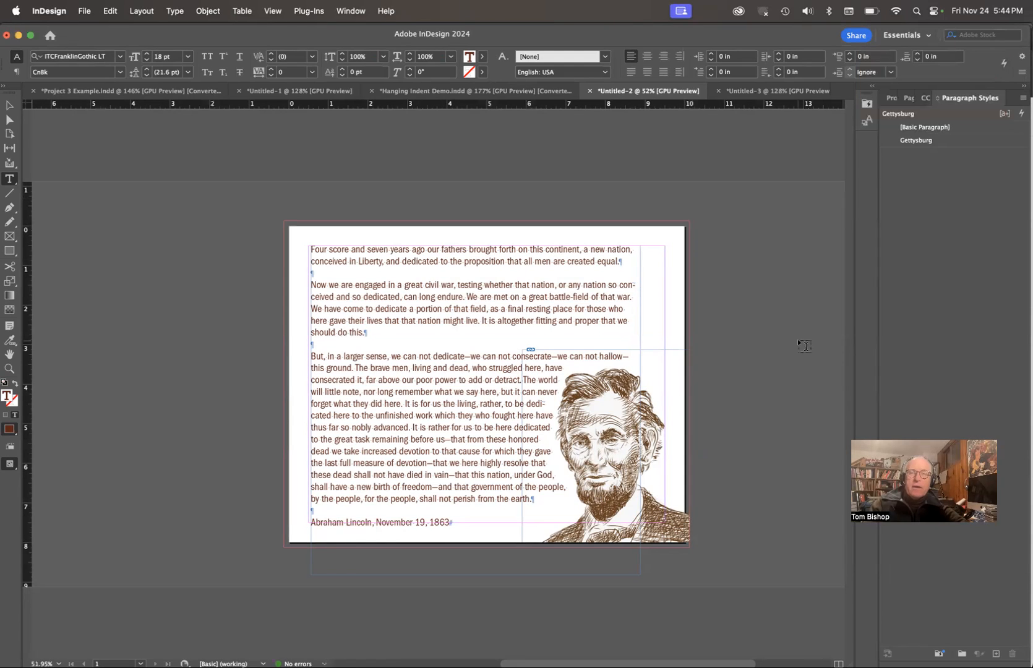
{"action": "left_click", "coordinate": [734, 335]}
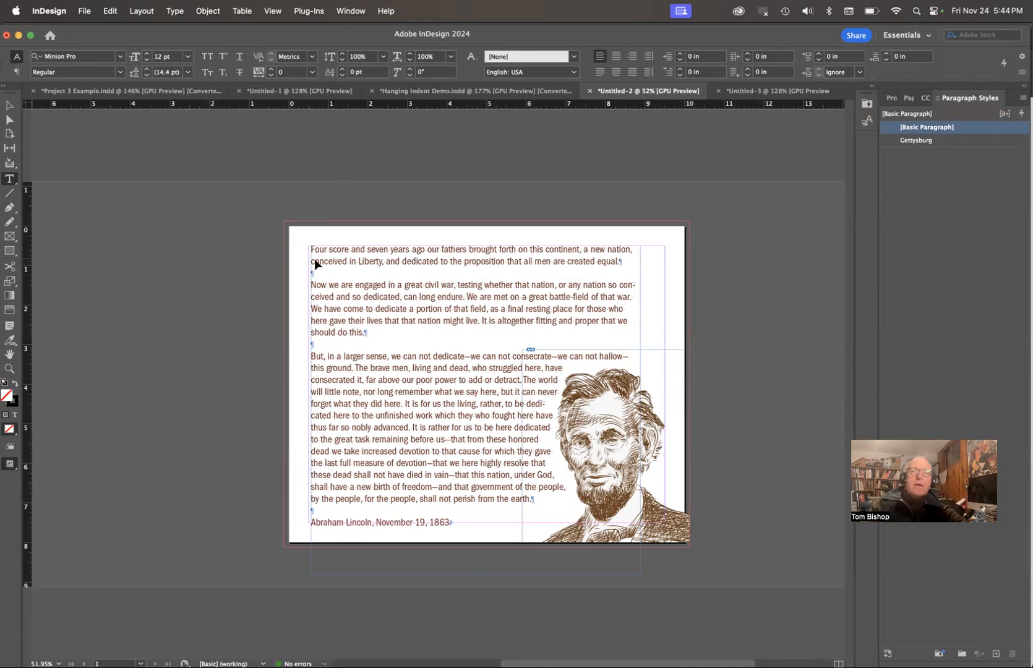
{"action": "left_click", "coordinate": [333, 256]}
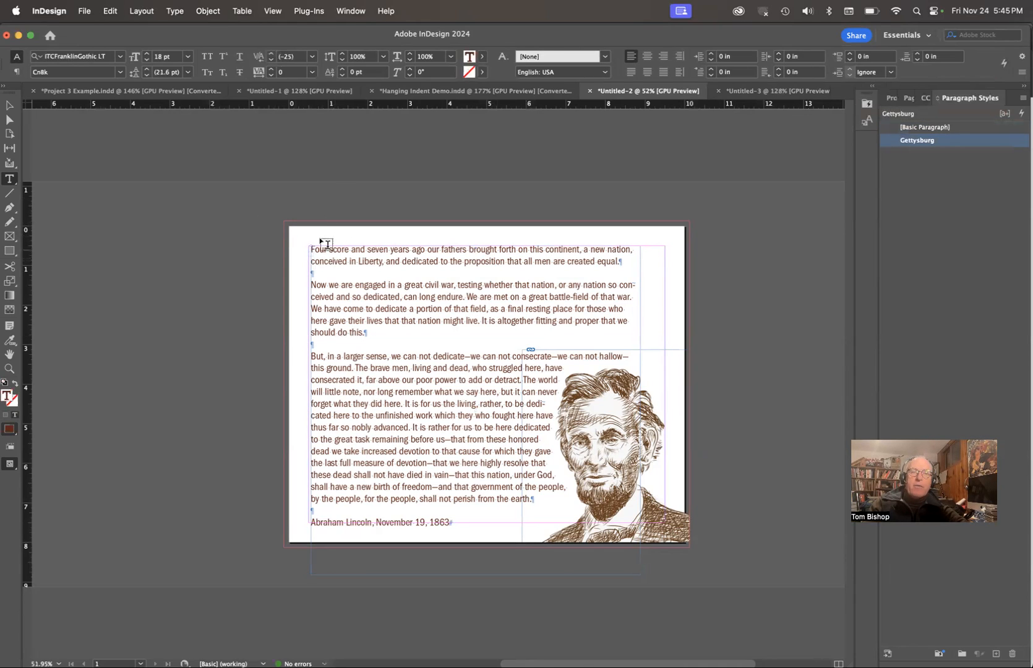
{"action": "left_click", "coordinate": [254, 250]}
{"action": "key", "text": "w"}
{"action": "key", "text": "w"}
{"action": "key", "text": "w"}
{"action": "key", "text": "w"}
{"action": "key", "text": "w"}
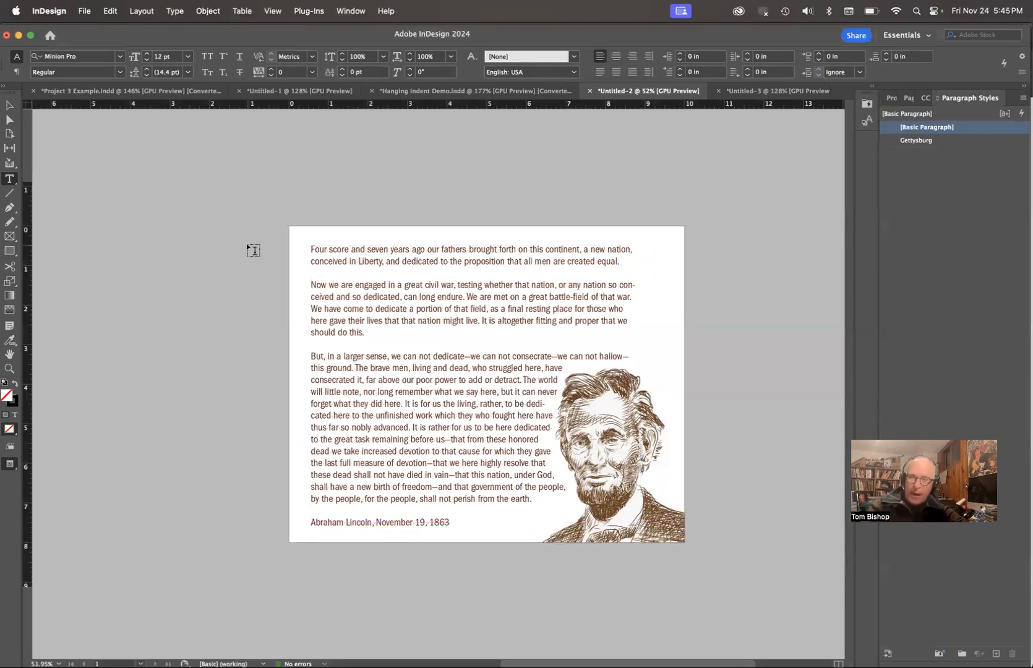
{"action": "key", "text": "w"}
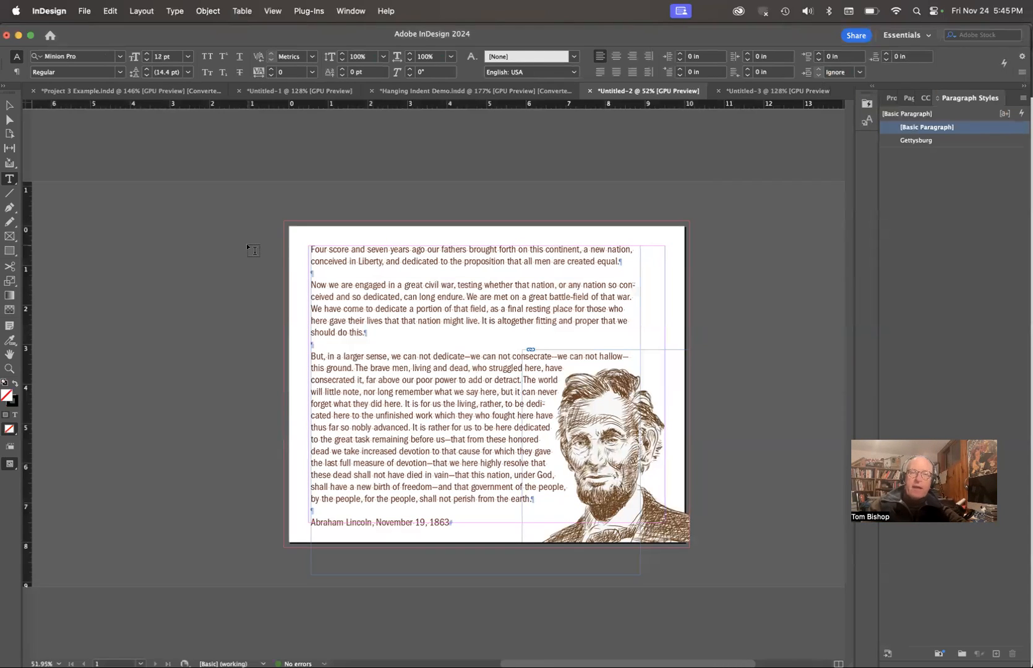
{"action": "key", "text": "w"}
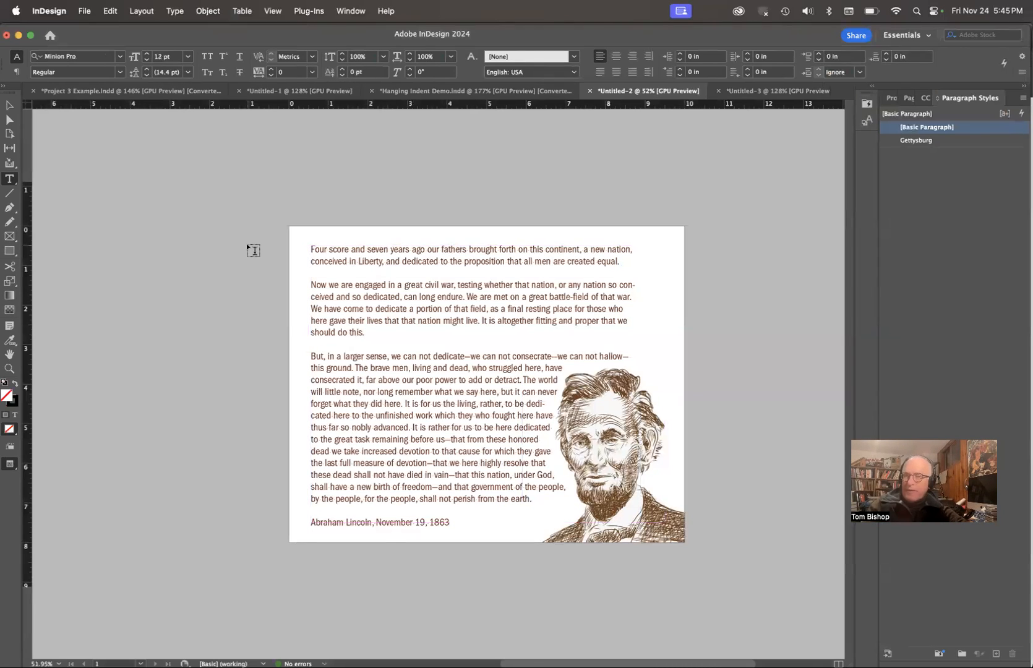
- Insert a test letter w in the first paragraph, delete it, and return the page to Normal screen mode
{"action": "left_click", "coordinate": [397, 258]}
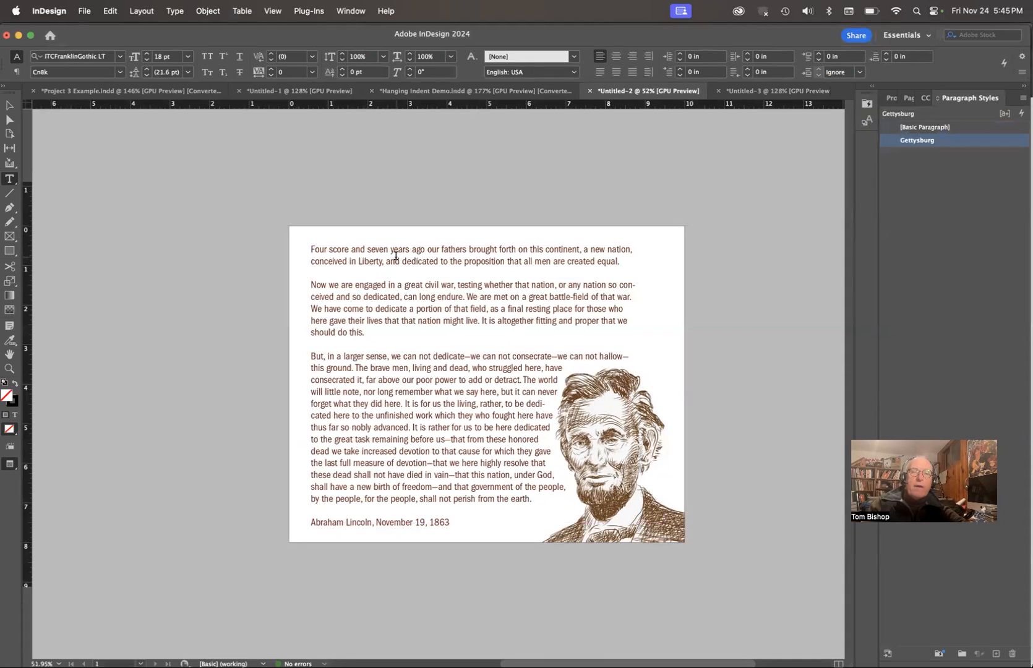
{"action": "type", "text": "w"}
{"action": "key", "text": "BackSpace"}
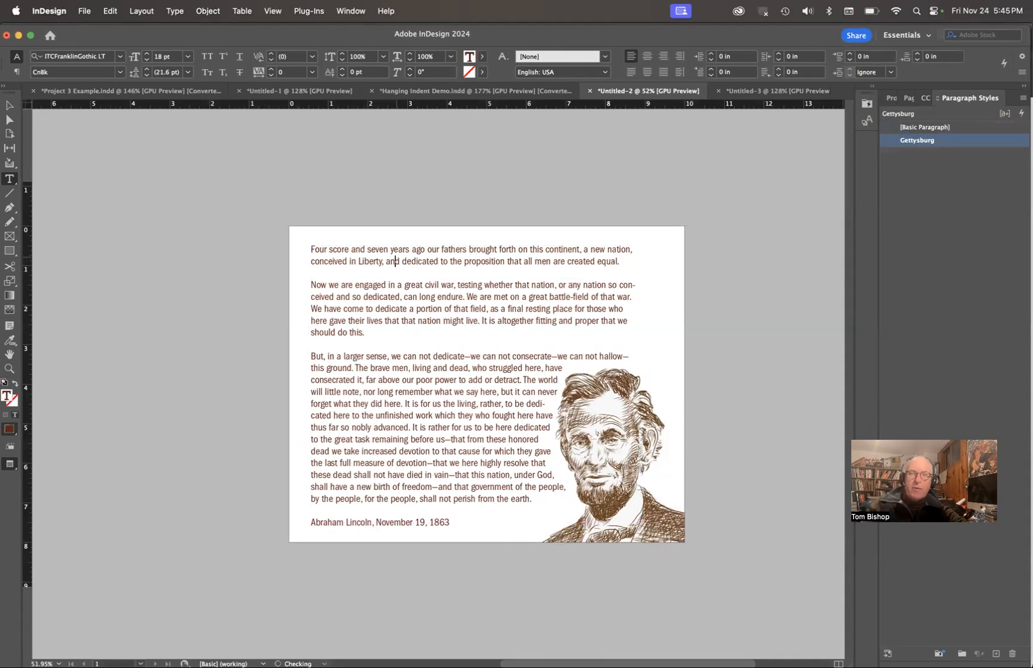
{"action": "left_click", "coordinate": [251, 257]}
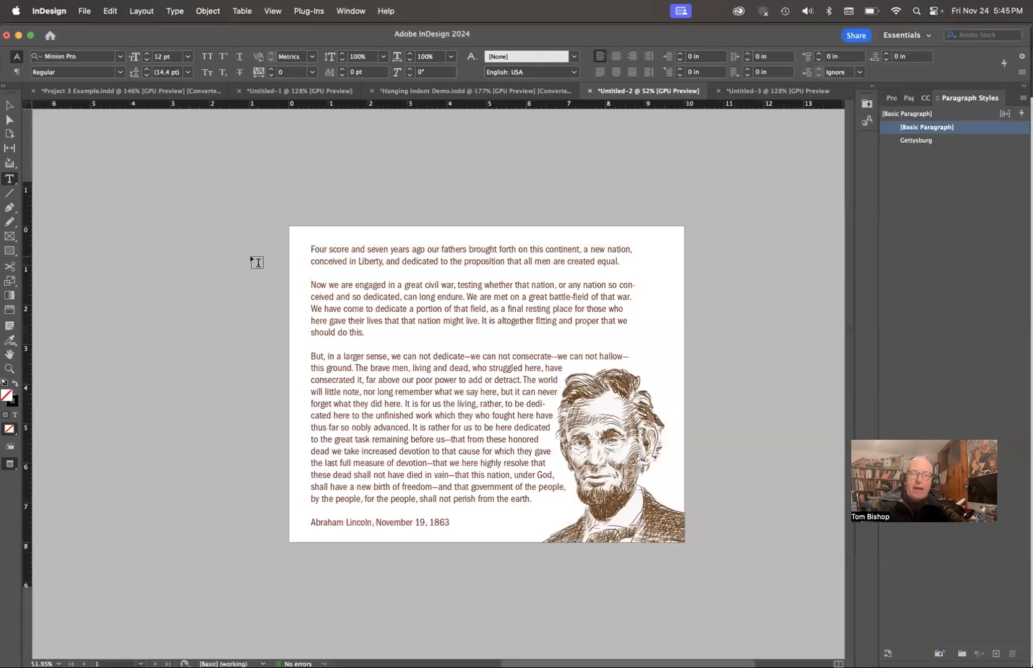
{"action": "key", "text": "w"}
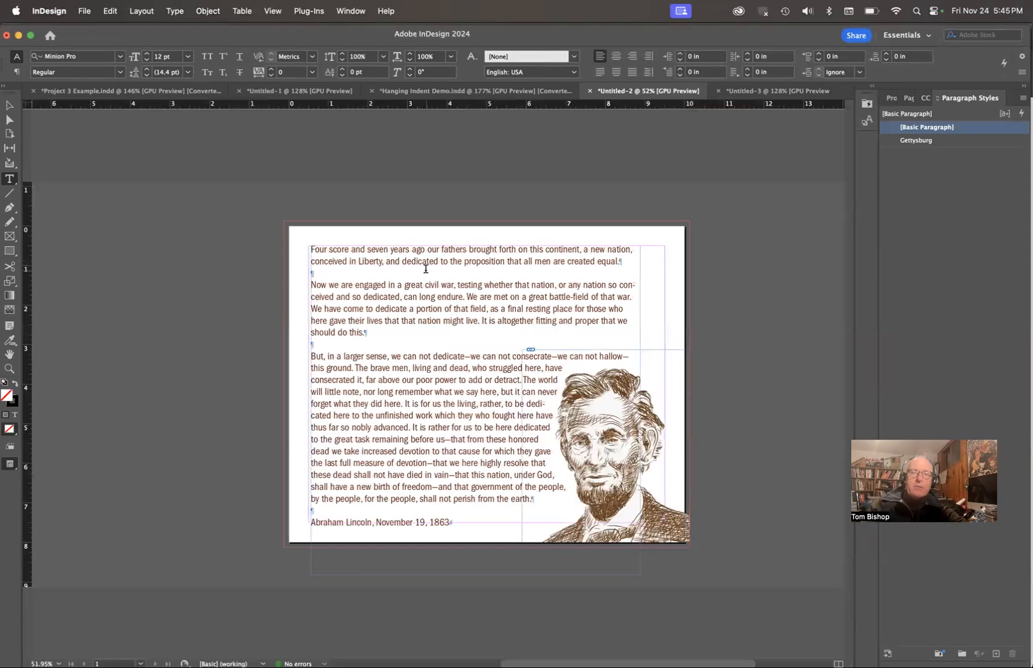
- Examine the Gettysburg paragraph style's basic character formats, drop cap and character color settings
{"action": "left_click_drag", "start_coordinate": [312, 273], "coordinate": [429, 382]}
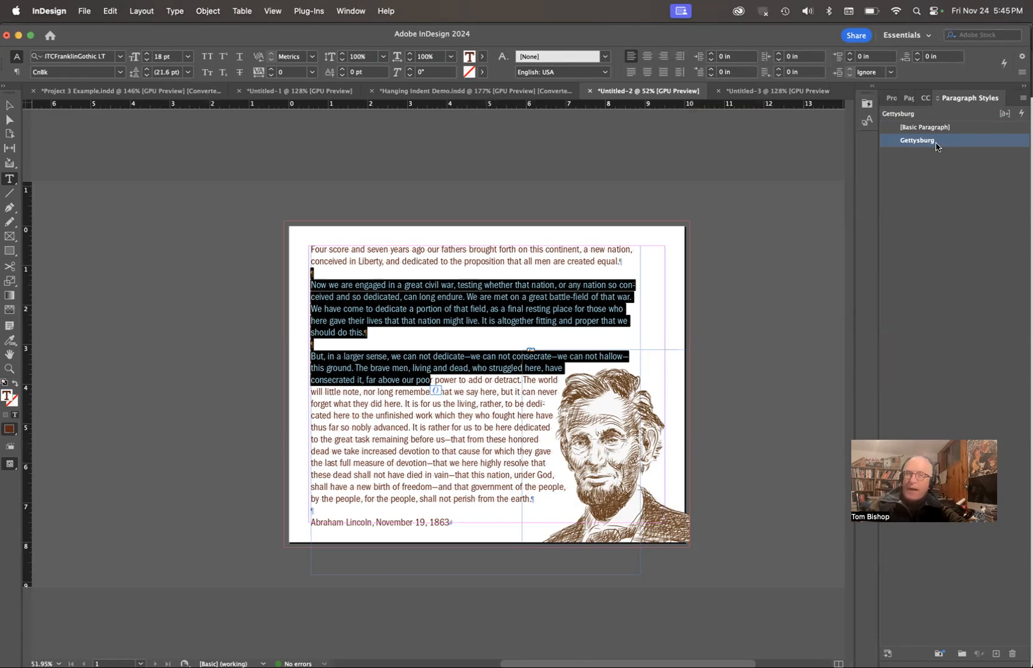
{"action": "double_click", "coordinate": [970, 143]}
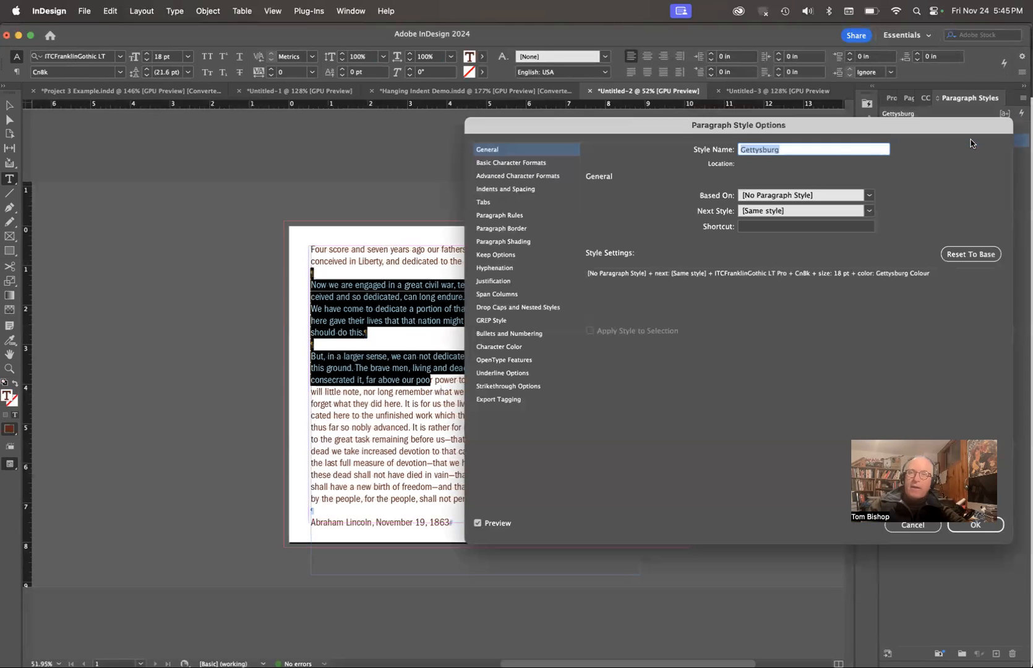
{"action": "left_click", "coordinate": [537, 162]}
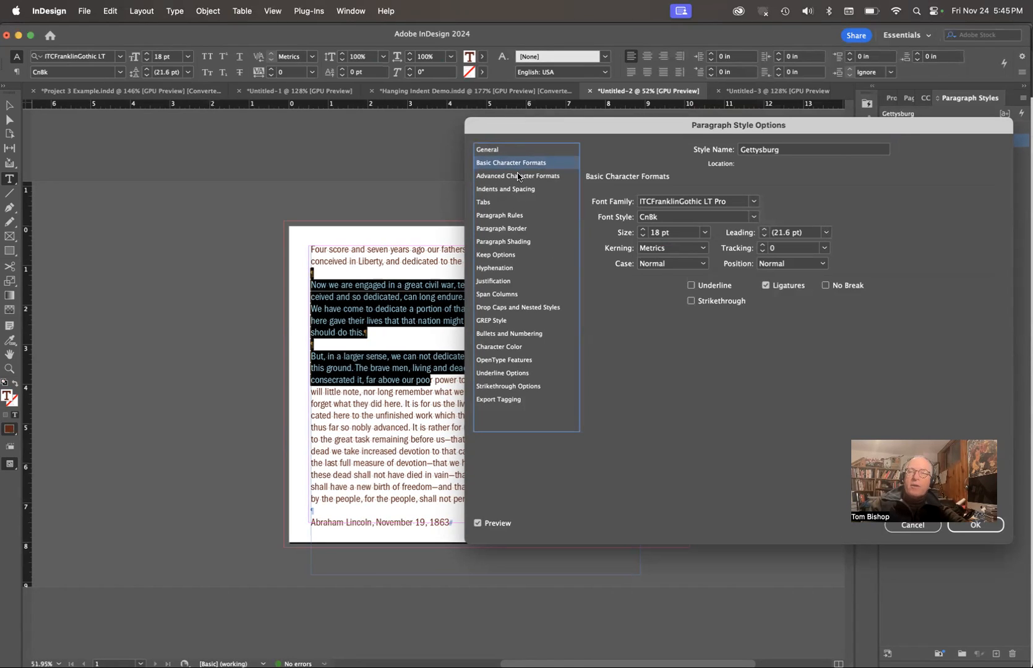
{"action": "left_click", "coordinate": [503, 308]}
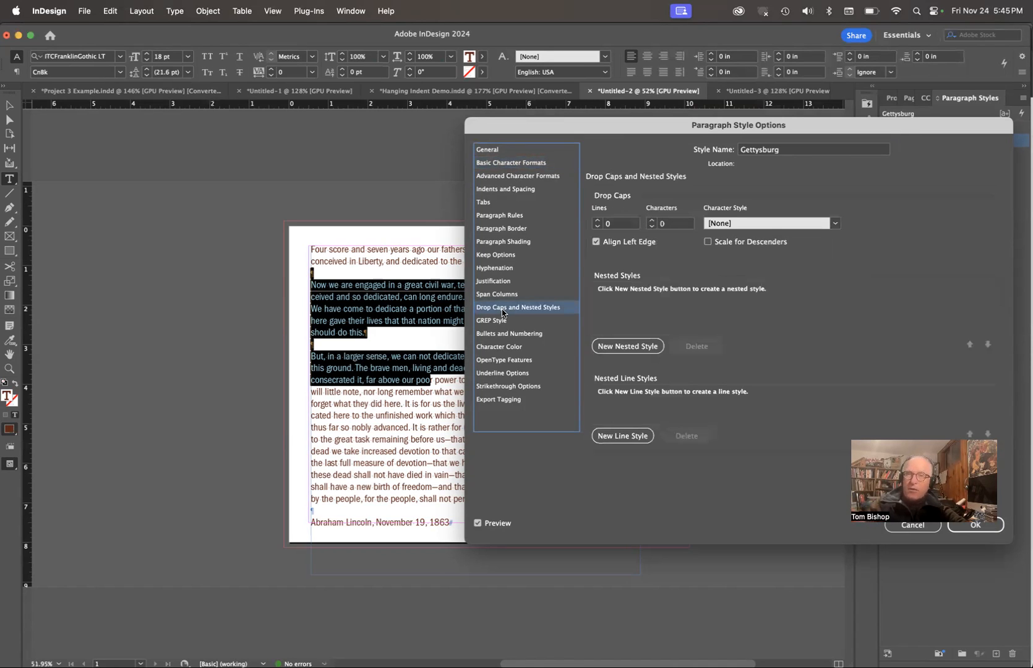
{"action": "left_click", "coordinate": [503, 347]}
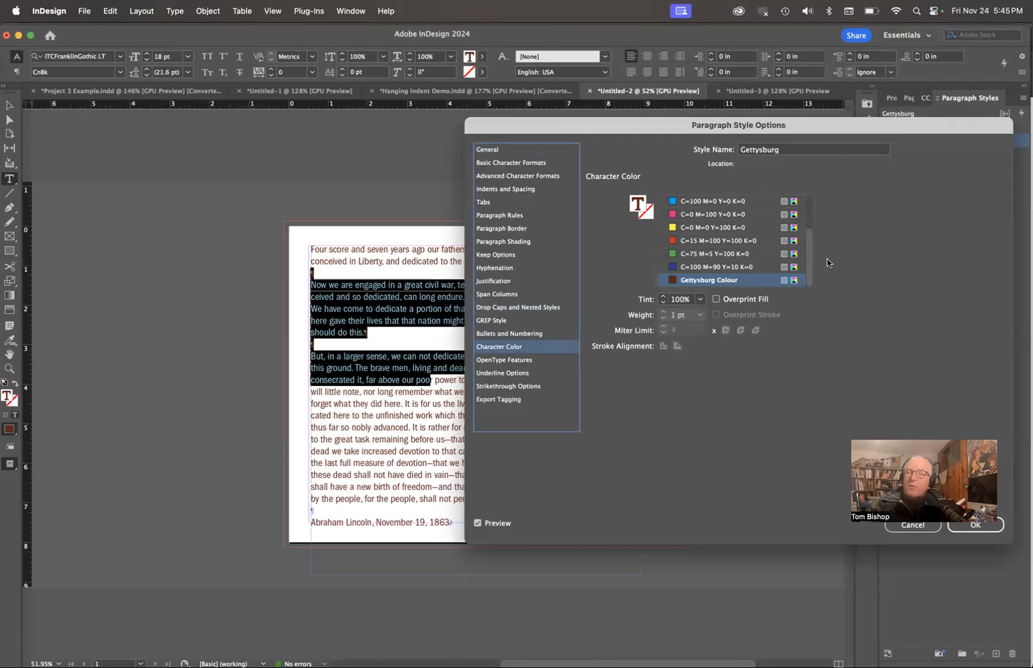
{"action": "key", "text": "Return"}
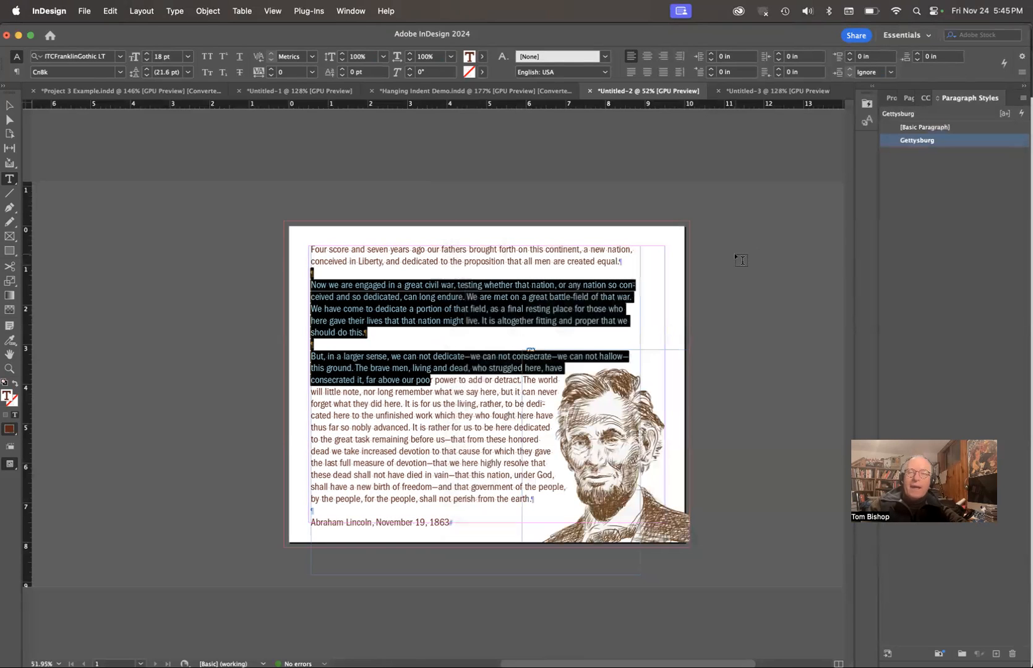
- Try enlarging the opening letter F of the first paragraph to 72 pt, and undo the size change
{"action": "left_click", "coordinate": [462, 253]}
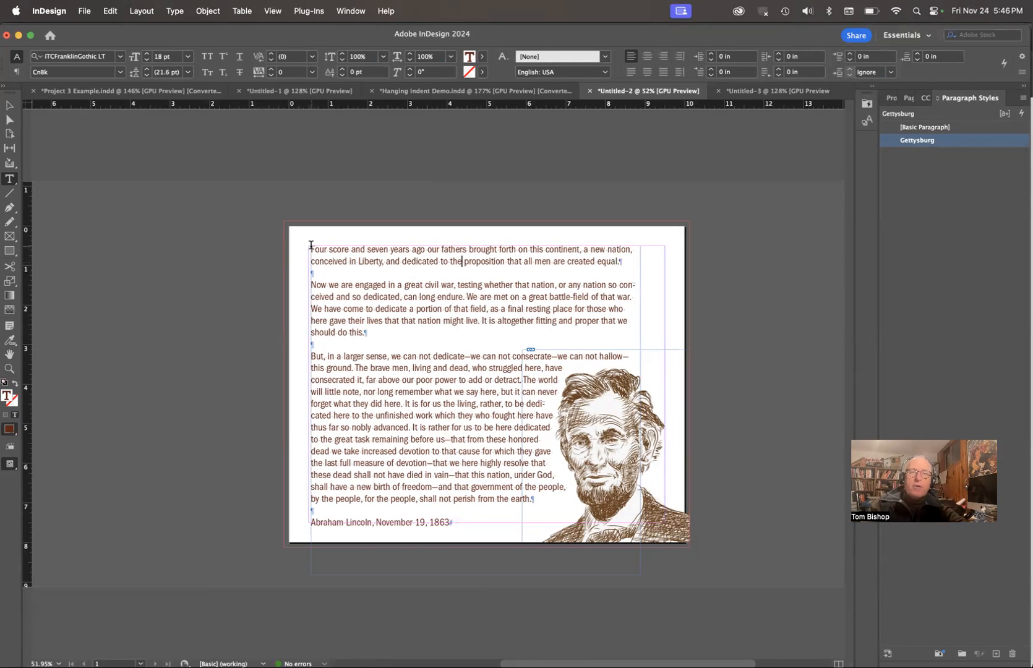
{"action": "left_click_drag", "start_coordinate": [315, 248], "coordinate": [294, 249]}
{"action": "left_click", "coordinate": [188, 57]}
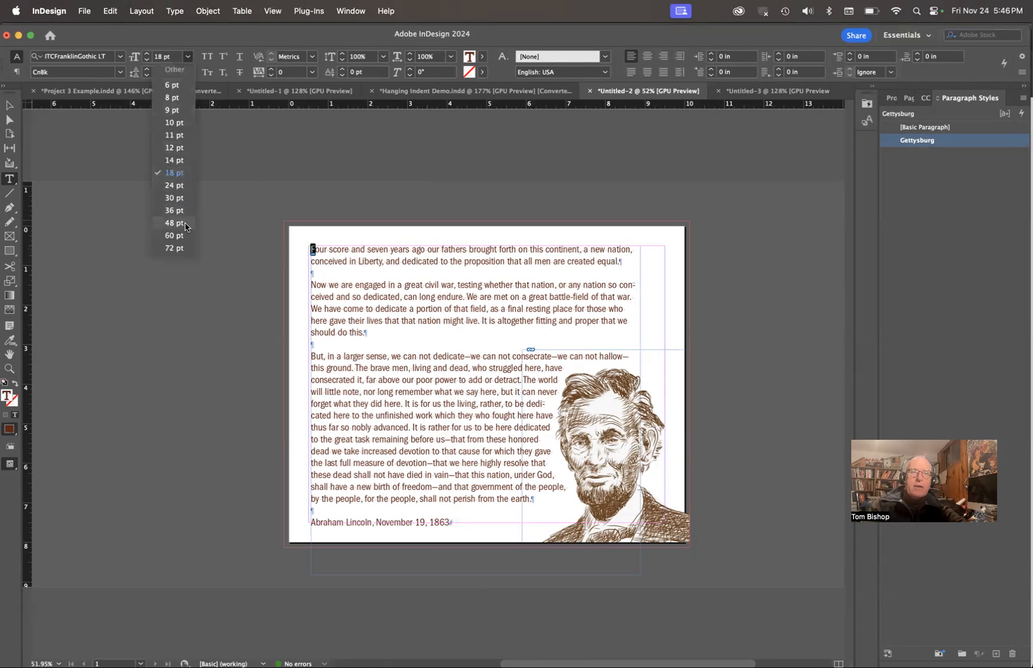
{"action": "left_click", "coordinate": [177, 247]}
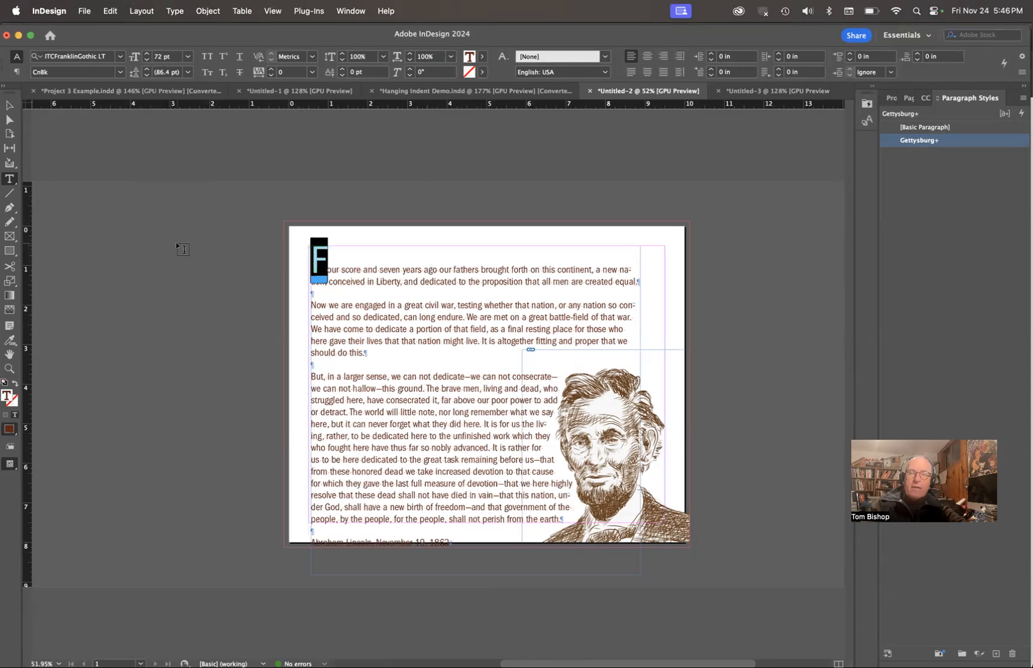
{"action": "key", "text": "super+z"}
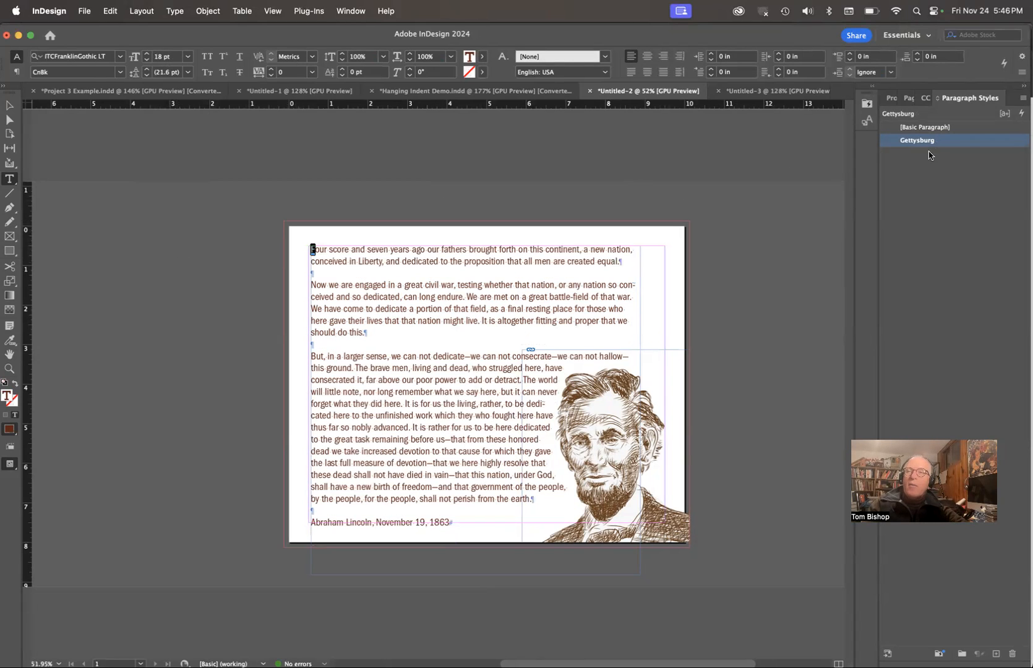
- Duplicate the Gettysburg paragraph style and name the copy "Gettysburg first"
{"action": "left_click", "coordinate": [952, 166]}
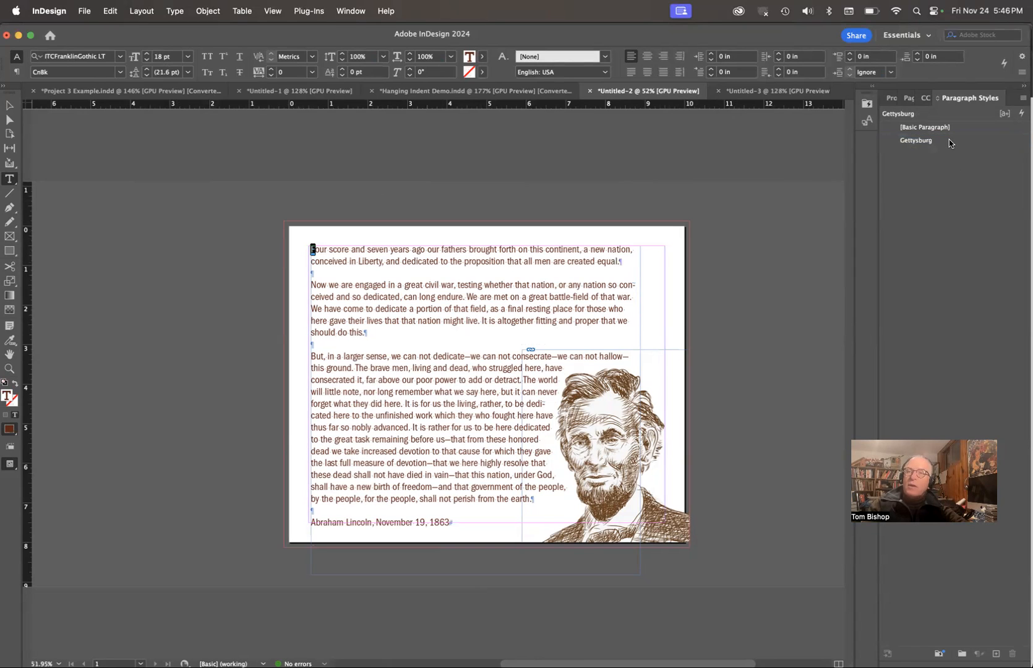
{"action": "left_click", "coordinate": [949, 139]}
{"action": "left_click", "coordinate": [1024, 97]}
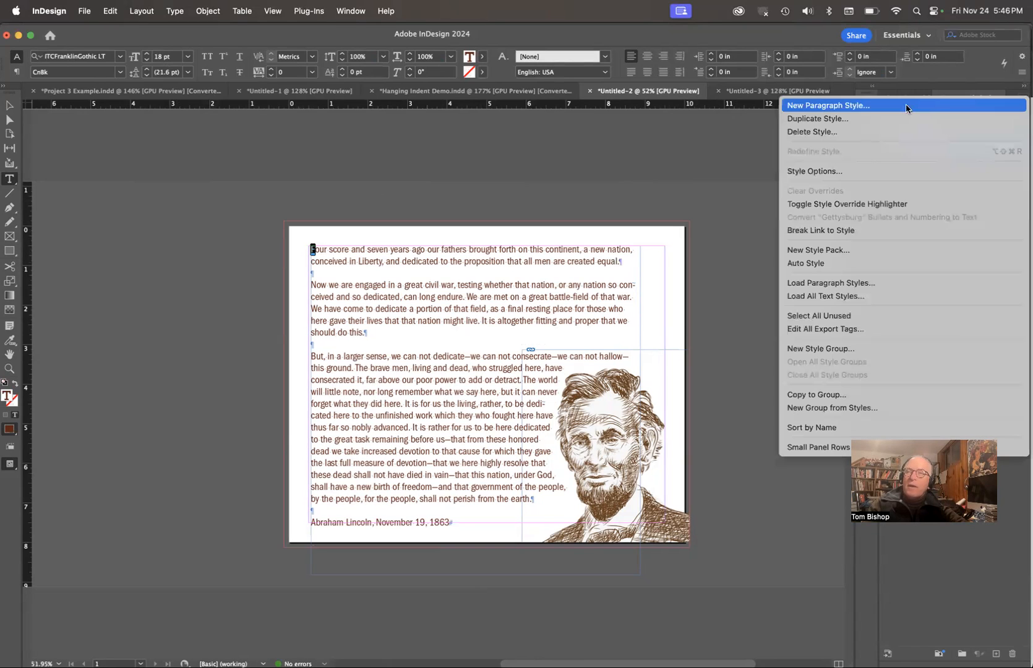
{"action": "left_click", "coordinate": [891, 119]}
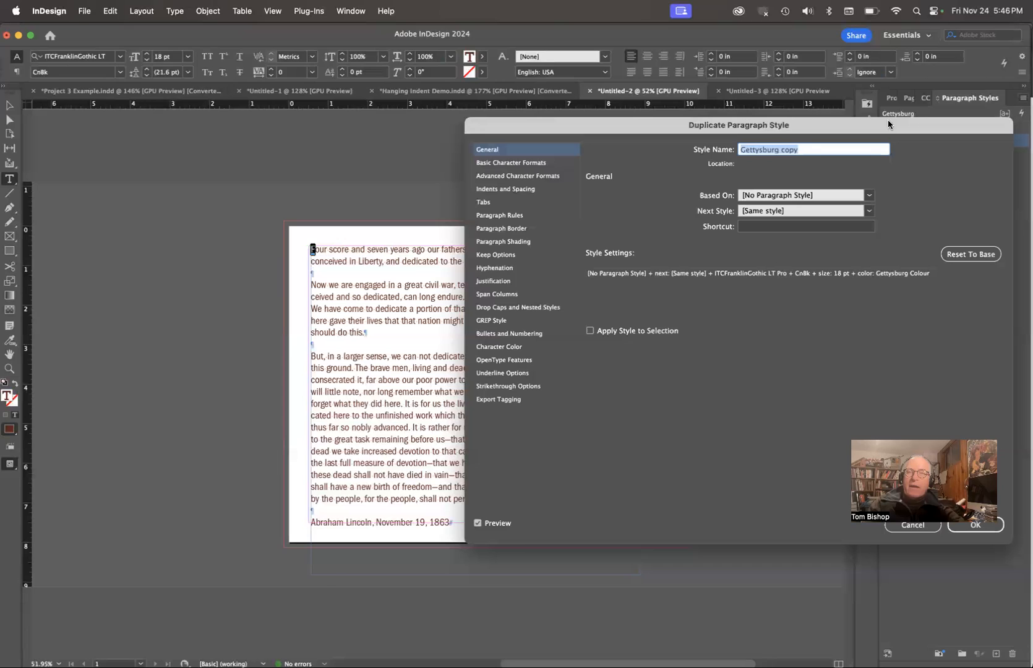
{"action": "double_click", "coordinate": [789, 152]}
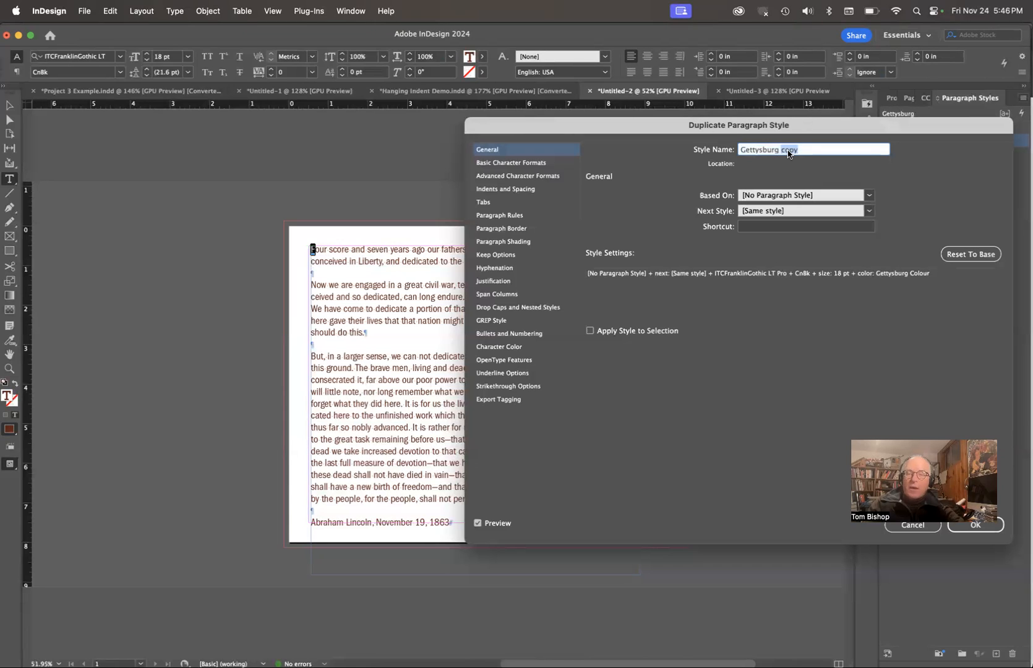
{"action": "type", "text": "first"}
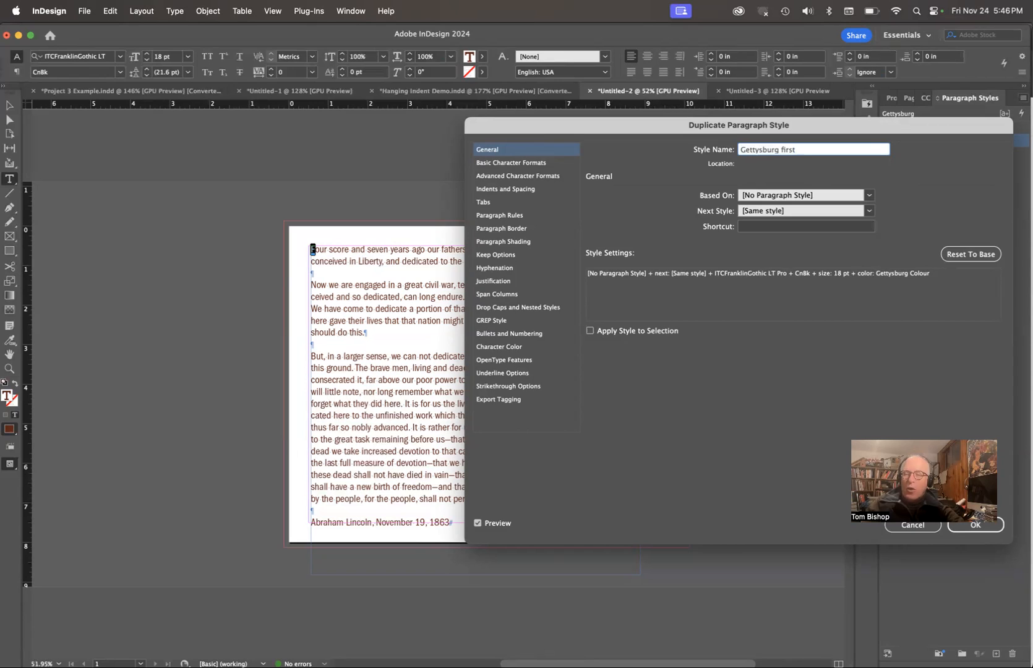
{"action": "key", "text": "Return"}
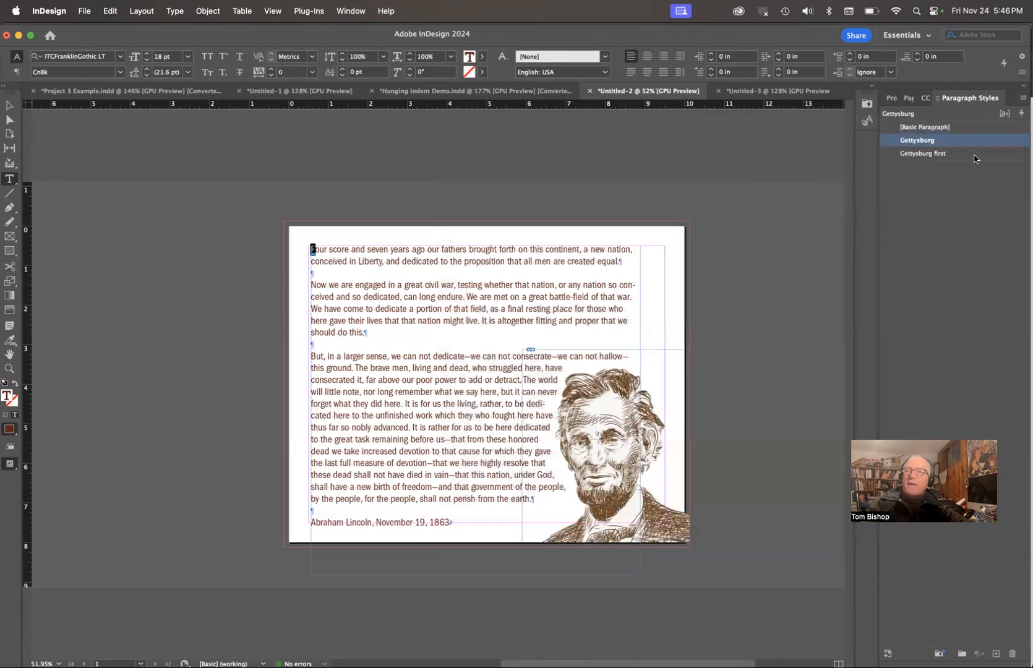
- Apply the "Gettysburg first" style to the opening paragraph and check which style the following paragraphs use
{"action": "left_click", "coordinate": [392, 253]}
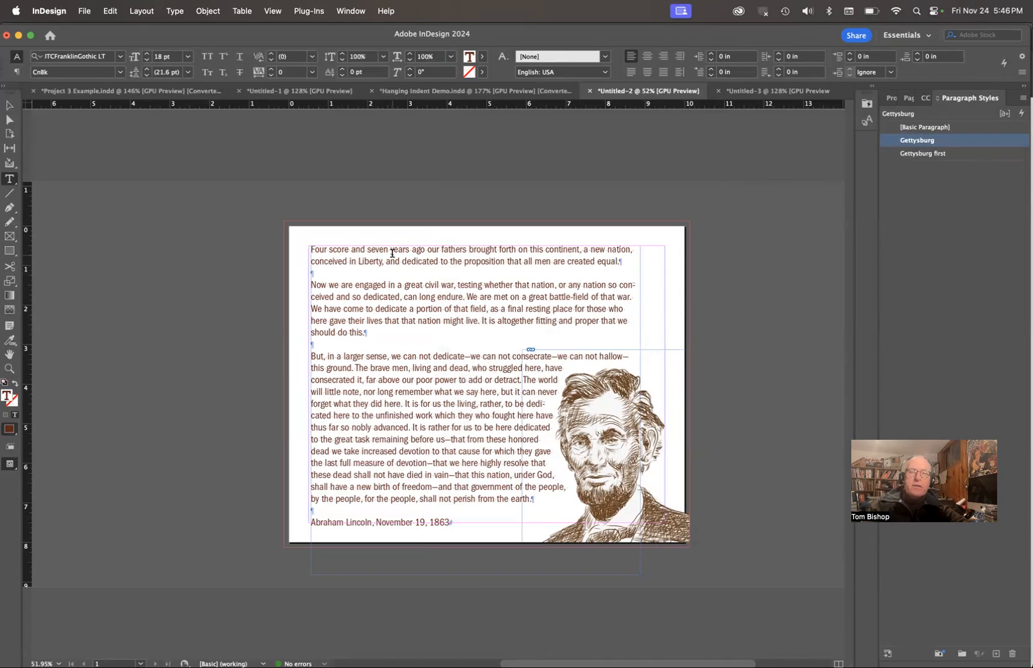
{"action": "left_click", "coordinate": [960, 155]}
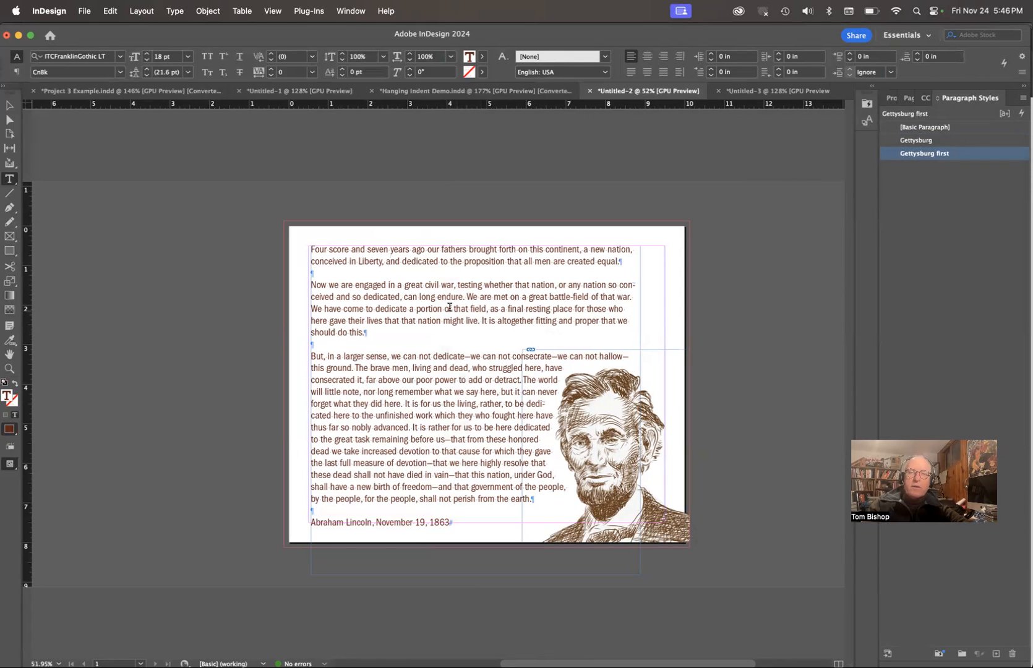
{"action": "left_click_drag", "start_coordinate": [450, 307], "coordinate": [440, 415]}
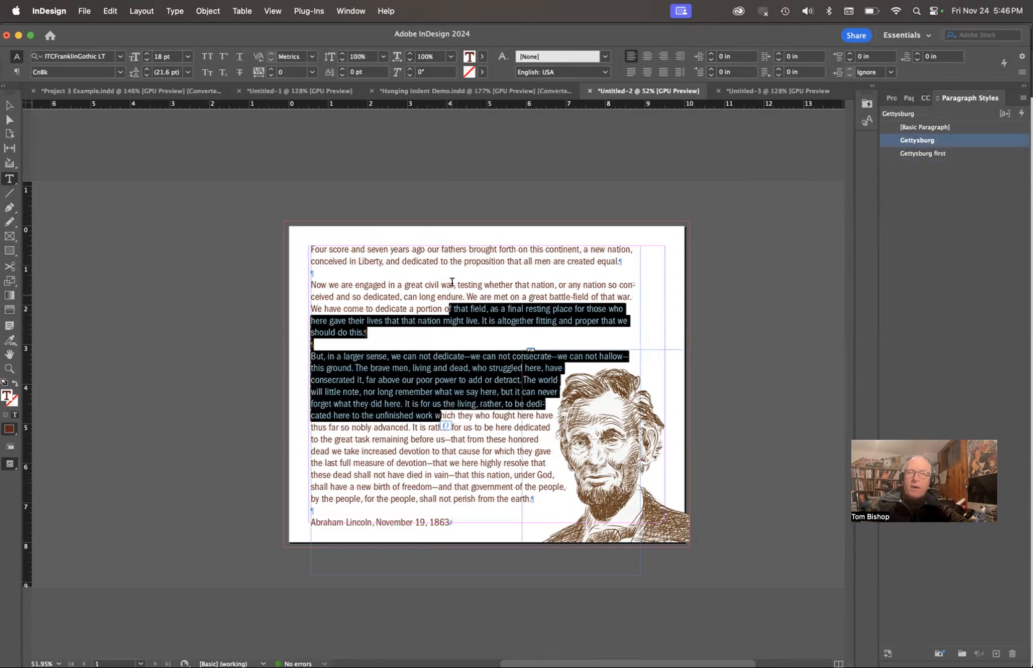
{"action": "left_click", "coordinate": [455, 252]}
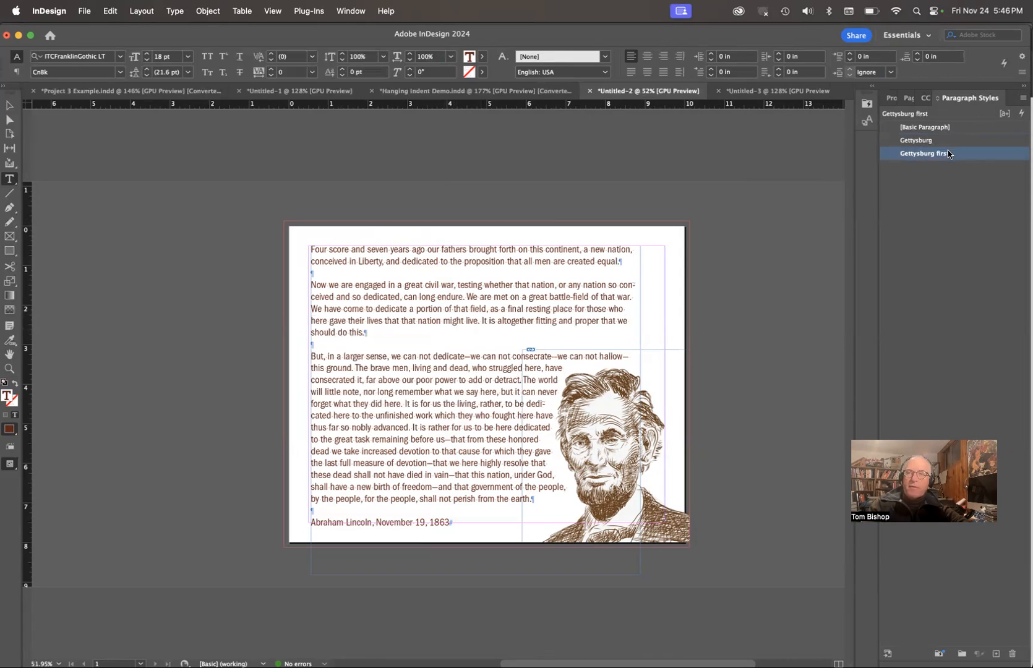
- Give the "Gettysburg first" paragraph style a drop cap spanning 4 lines and 4 characters
{"action": "double_click", "coordinate": [983, 155]}
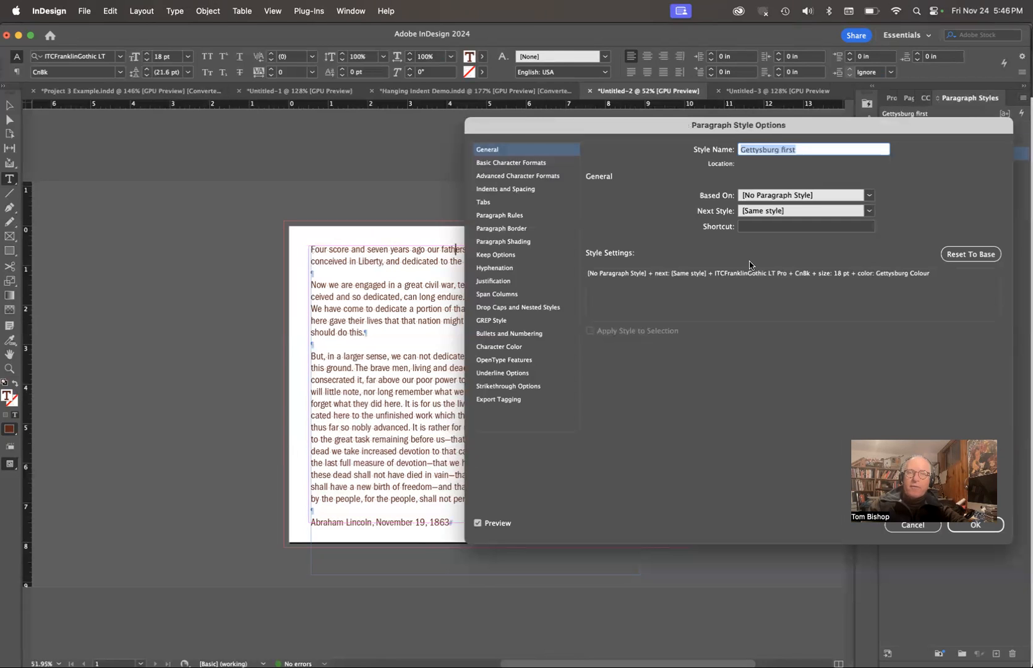
{"action": "left_click", "coordinate": [503, 308]}
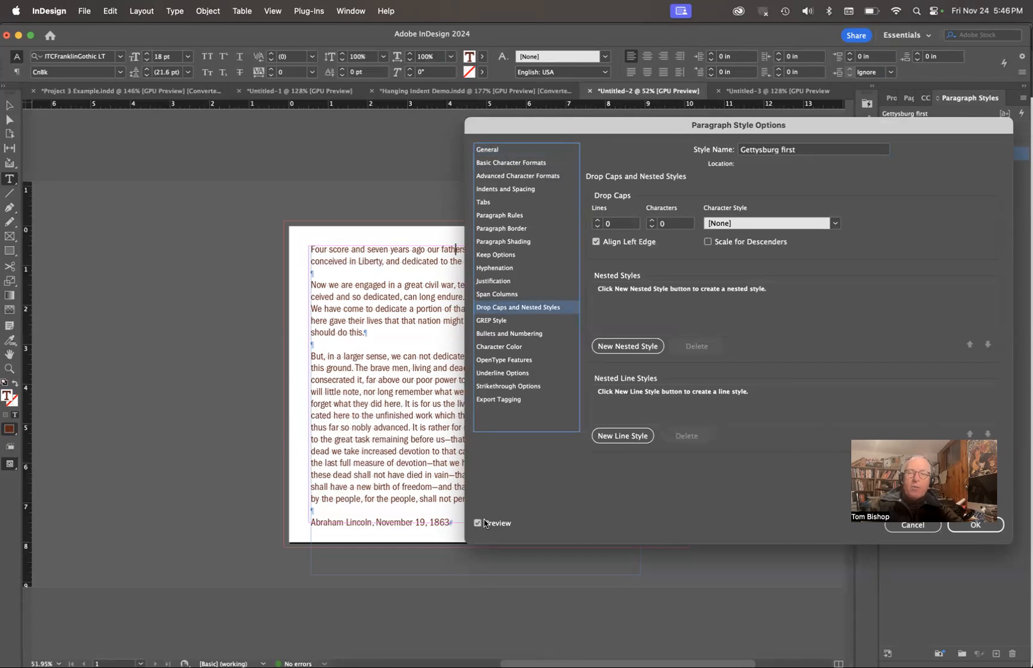
{"action": "left_click", "coordinate": [598, 222]}
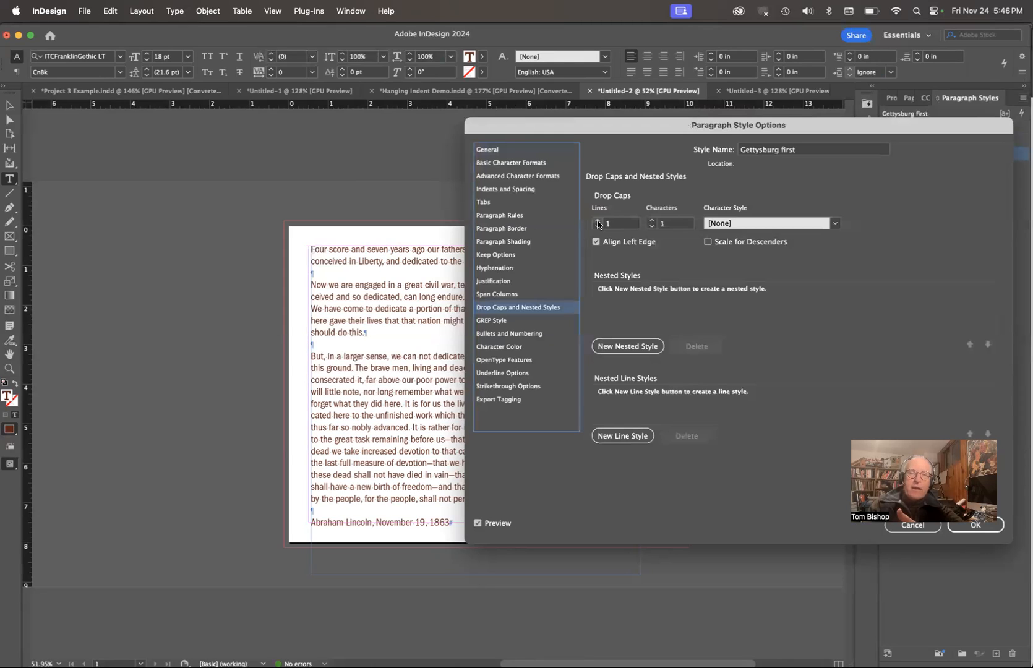
{"action": "left_click", "coordinate": [598, 221]}
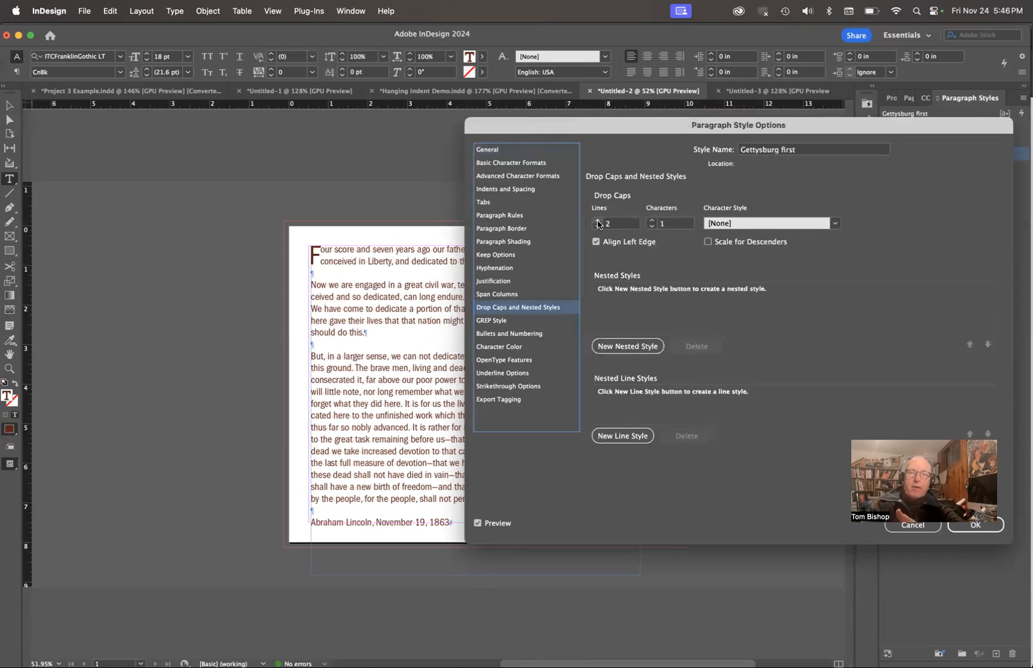
{"action": "left_click", "coordinate": [598, 222]}
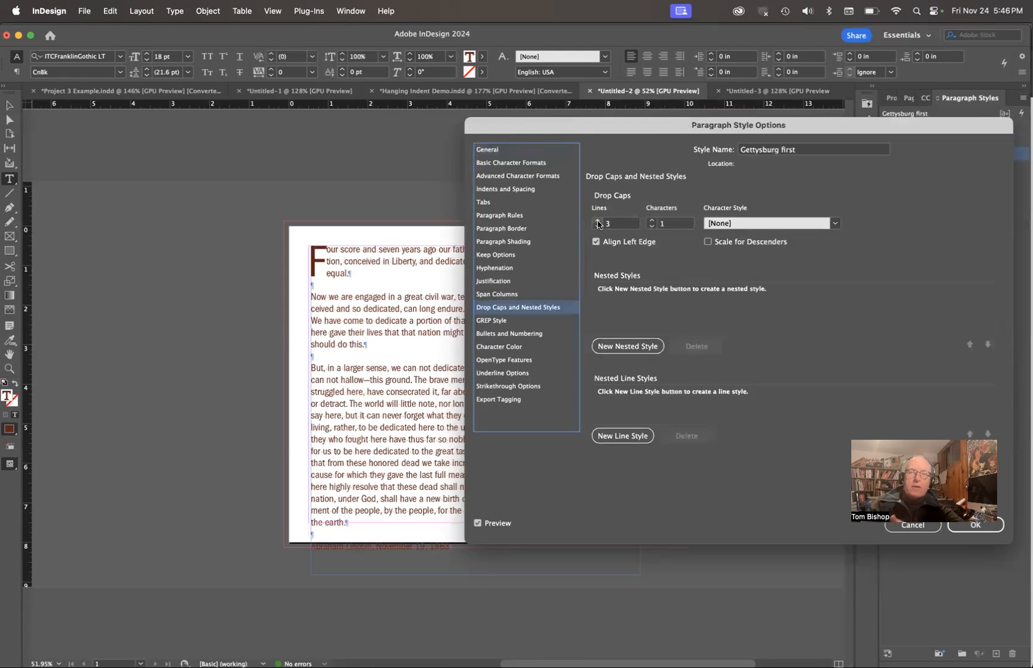
{"action": "left_click", "coordinate": [597, 222]}
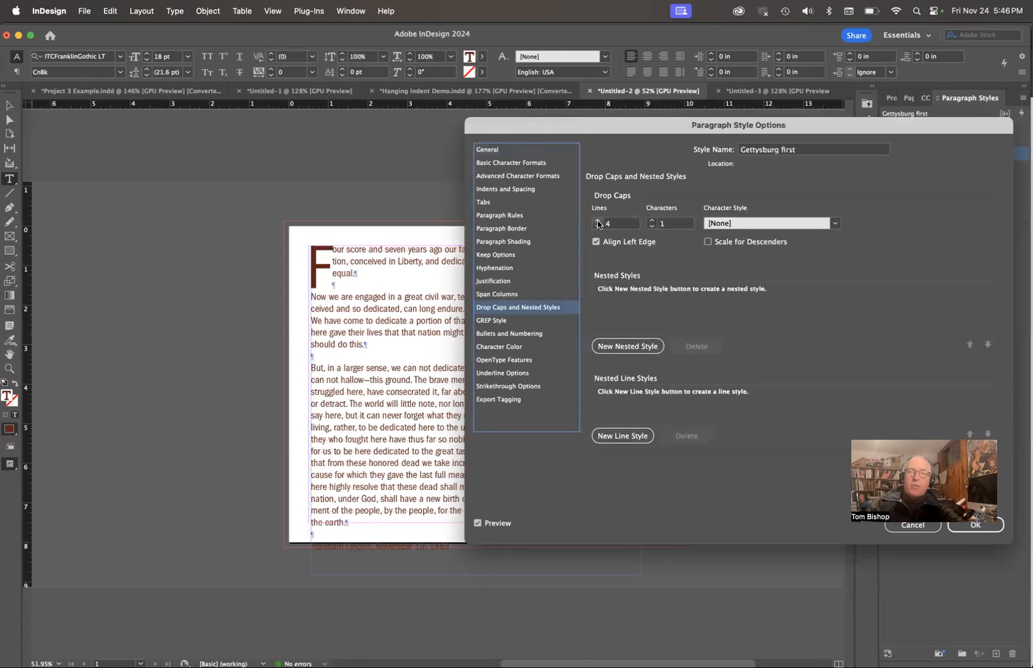
{"action": "left_click", "coordinate": [651, 220]}
{"action": "left_click", "coordinate": [652, 221]}
{"action": "left_click", "coordinate": [652, 221]}
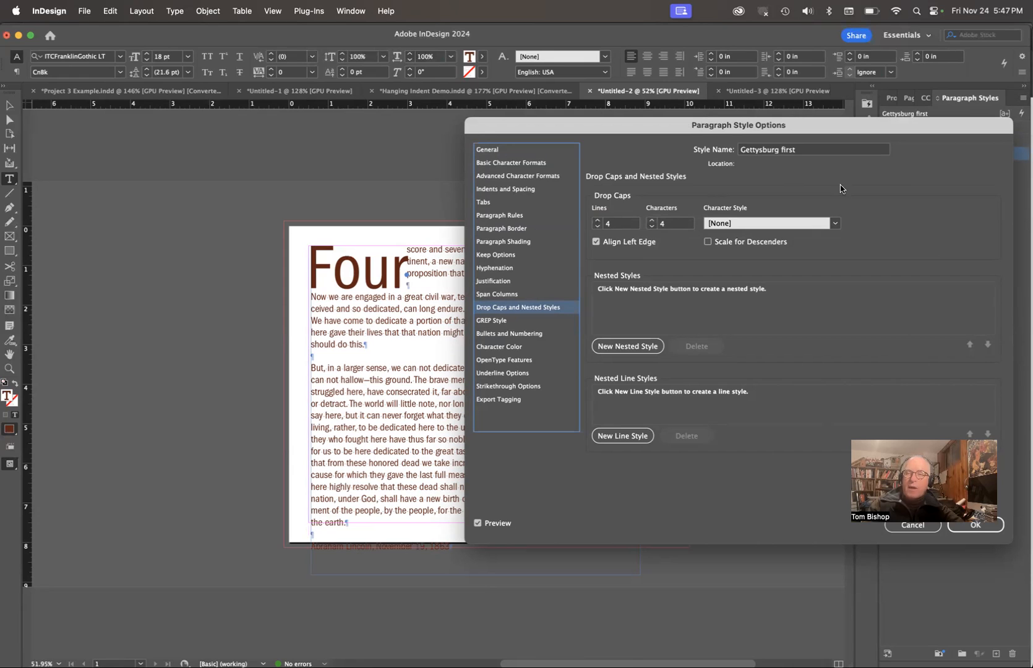
{"action": "left_click", "coordinate": [977, 526]}
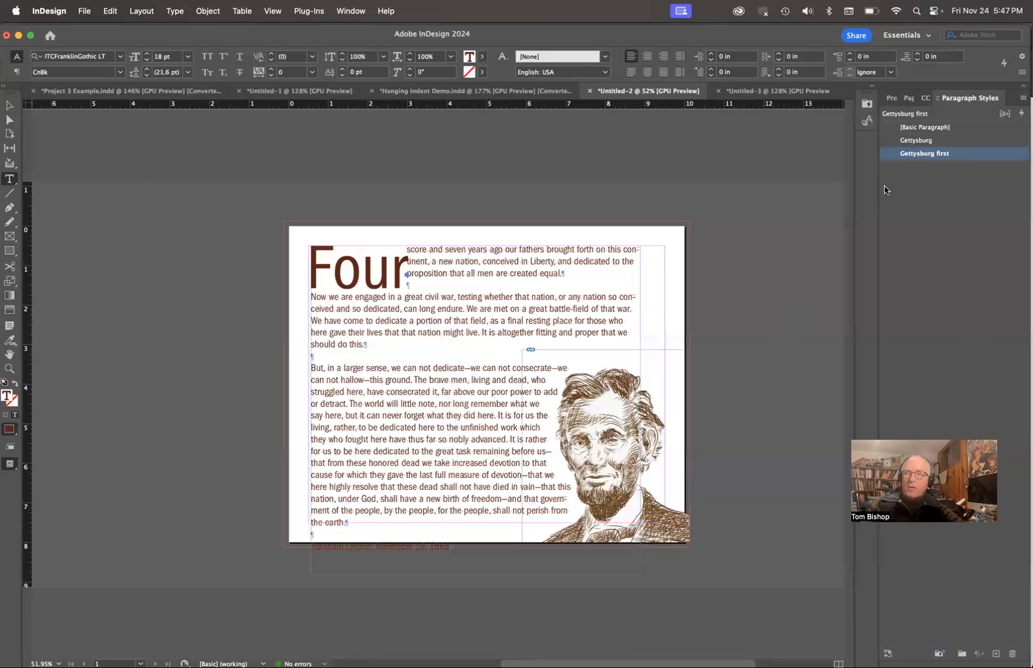
- Set the Gettysburg paragraph style's font size to 14 pt and reapply "Gettysburg first" to the opening paragraph
{"action": "double_click", "coordinate": [922, 140]}
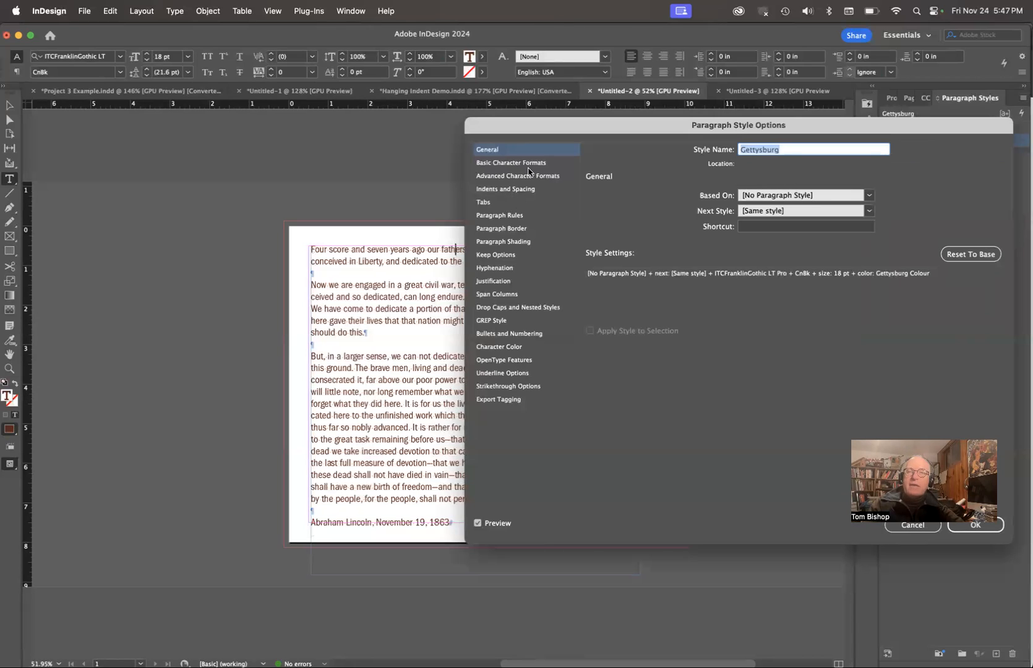
{"action": "left_click", "coordinate": [533, 163]}
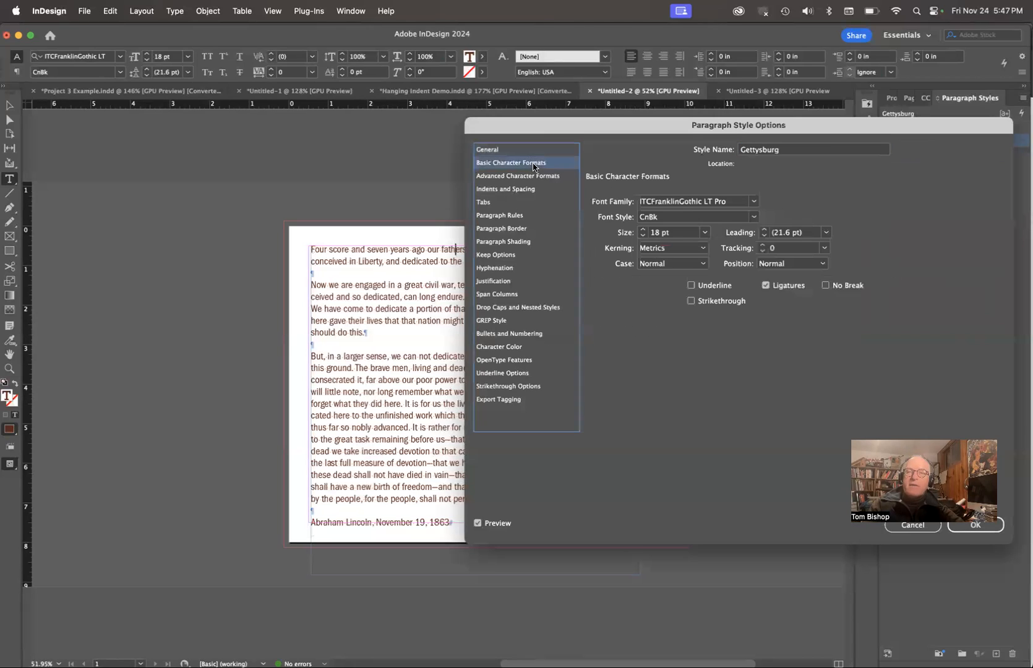
{"action": "left_click", "coordinate": [703, 234]}
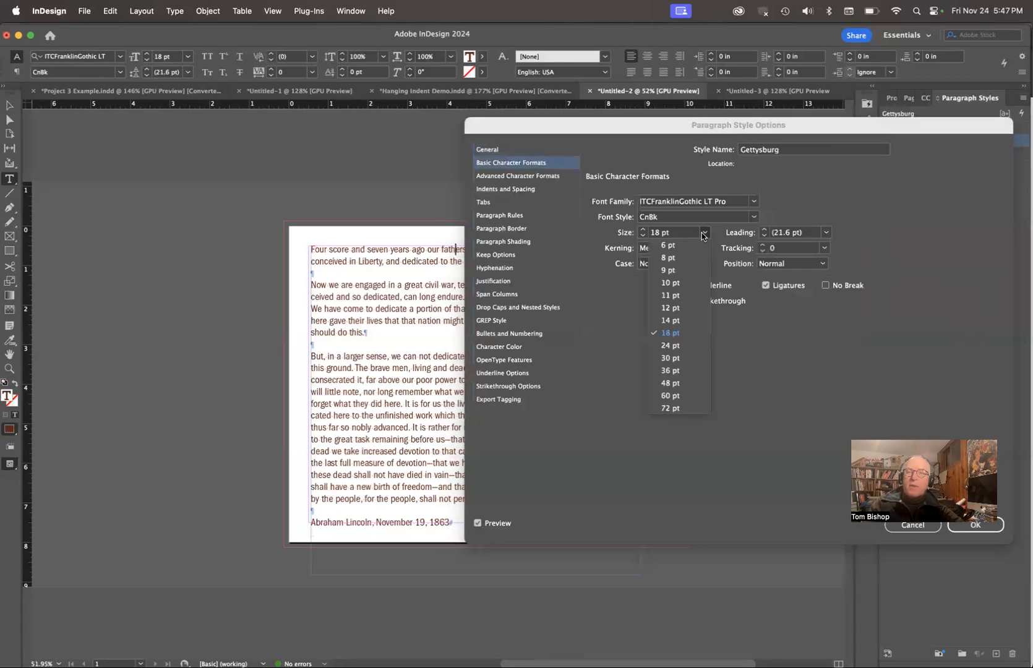
{"action": "left_click", "coordinate": [670, 321]}
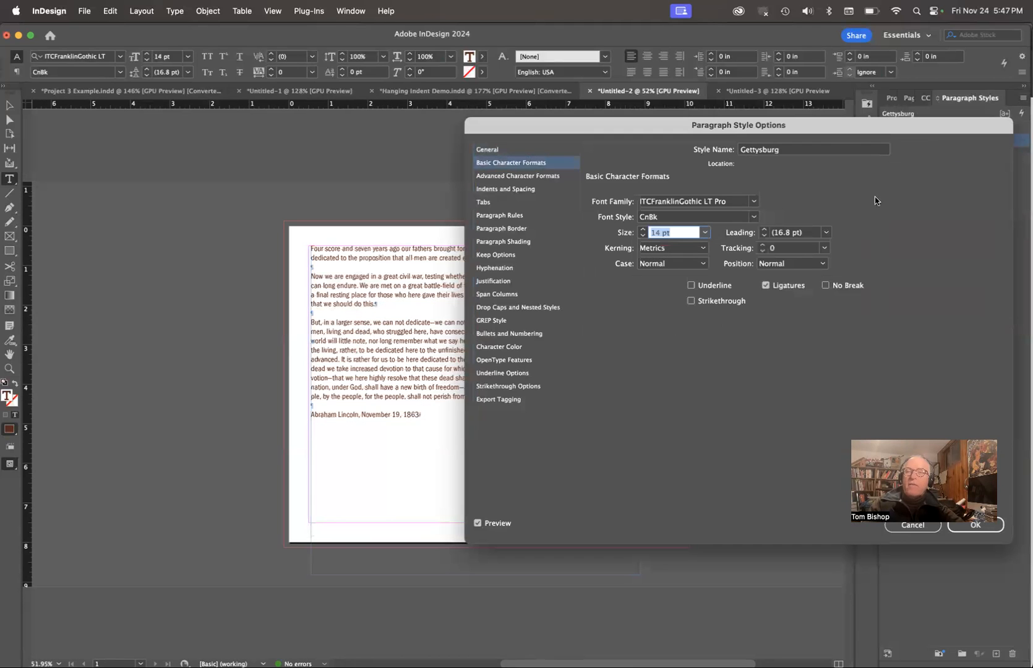
{"action": "left_click", "coordinate": [976, 526]}
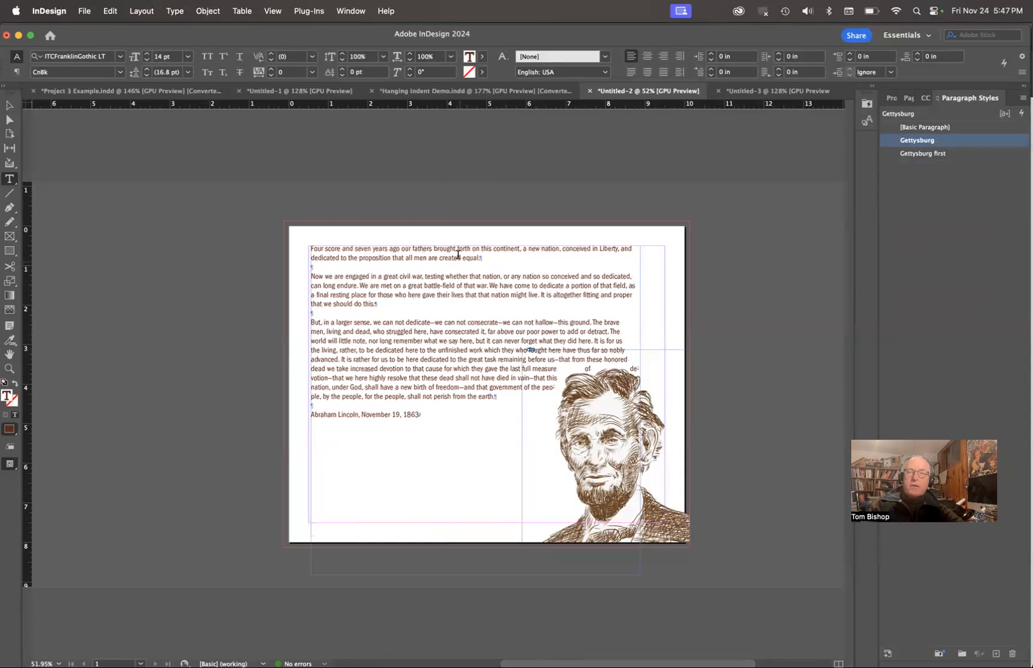
{"action": "left_click", "coordinate": [951, 156]}
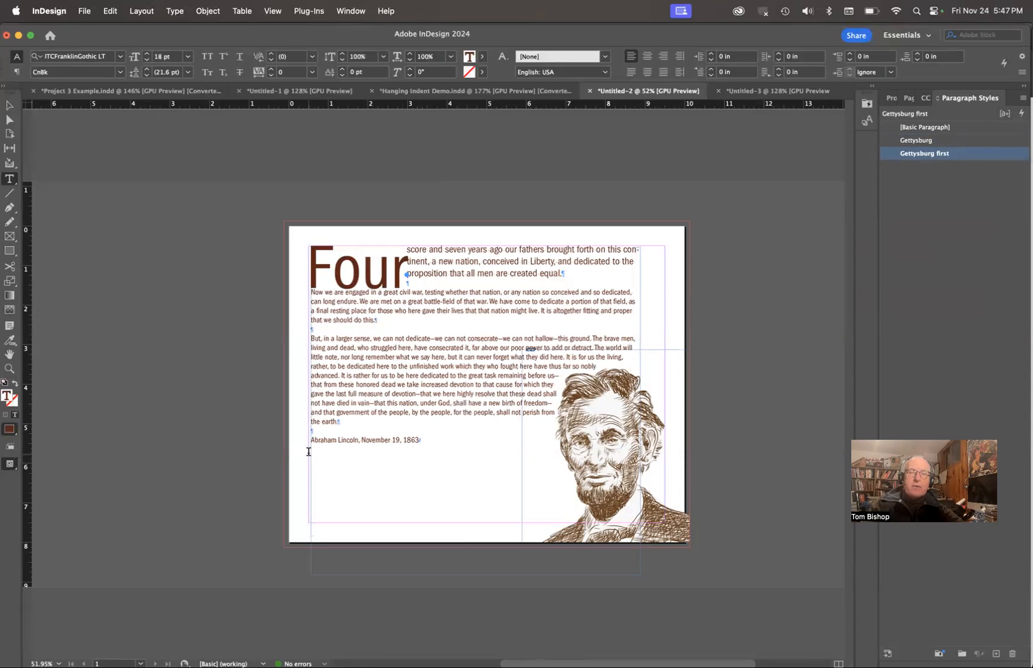
- Change the font of the Abraham Lincoln attribution line at the end of the text to Iowan Old Style
{"action": "left_click_drag", "start_coordinate": [311, 441], "coordinate": [319, 470]}
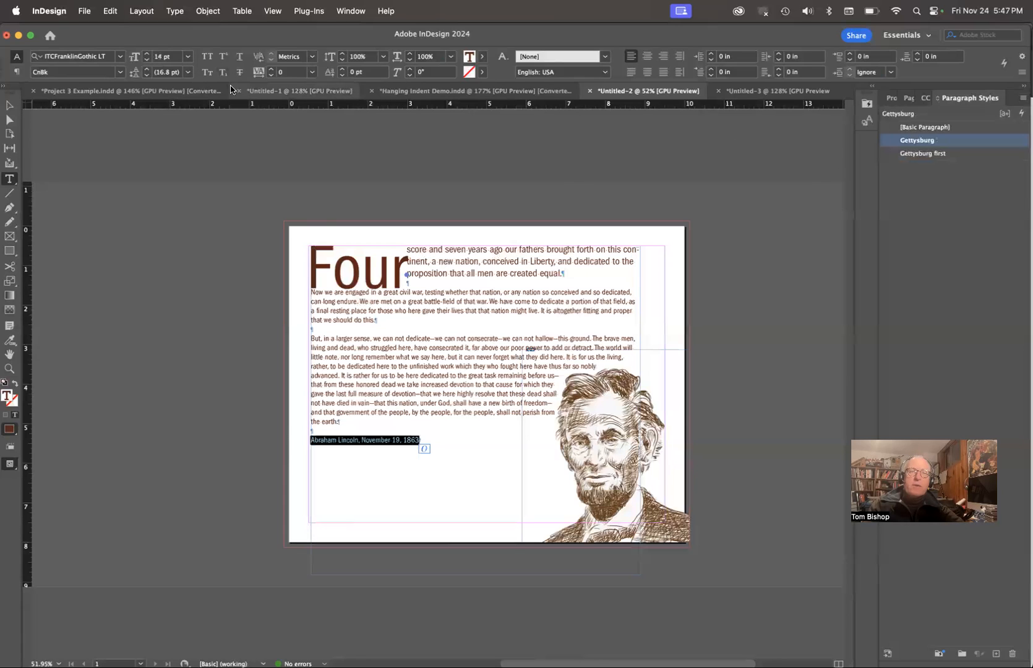
{"action": "left_click", "coordinate": [120, 59]}
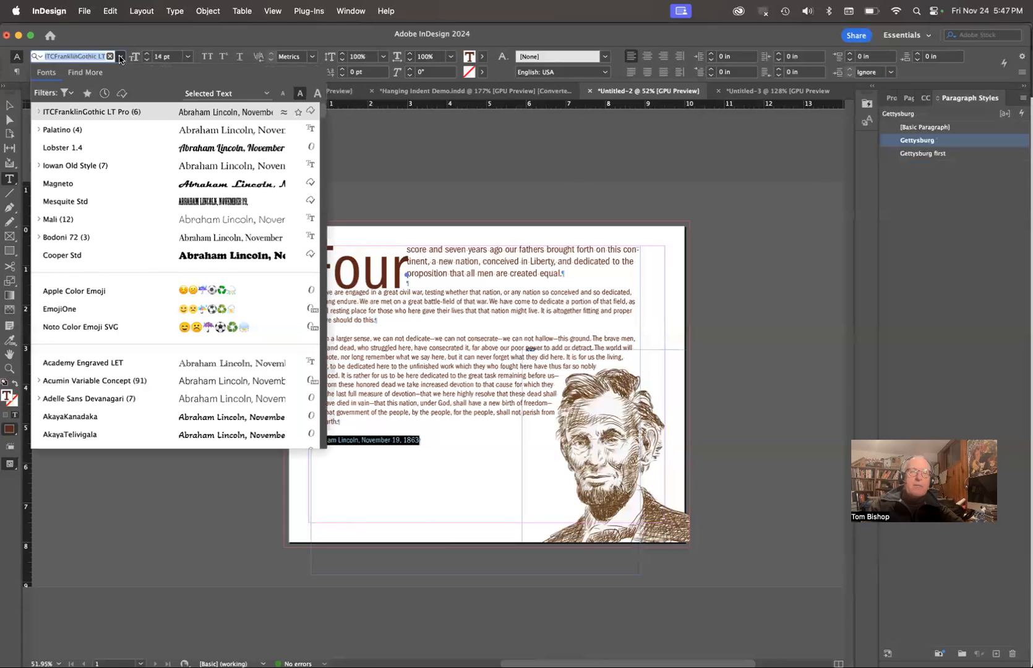
{"action": "left_click", "coordinate": [204, 167]}
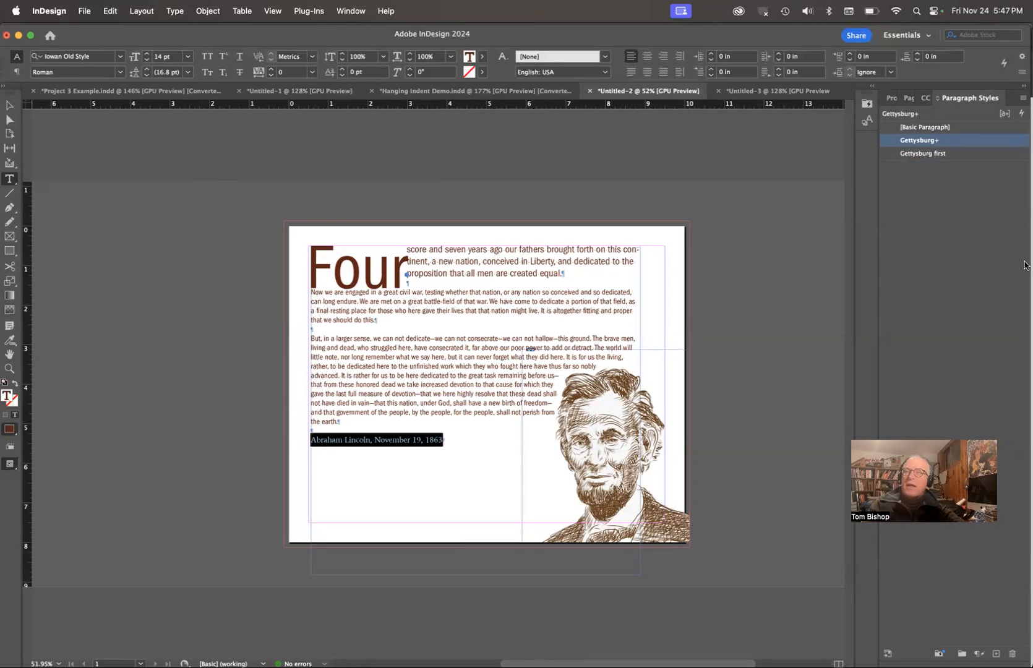
- Create a paragraph style named "Attribution" from the closing line, based on [No Paragraph Style], and apply it to that line
{"action": "left_click", "coordinate": [1025, 101]}
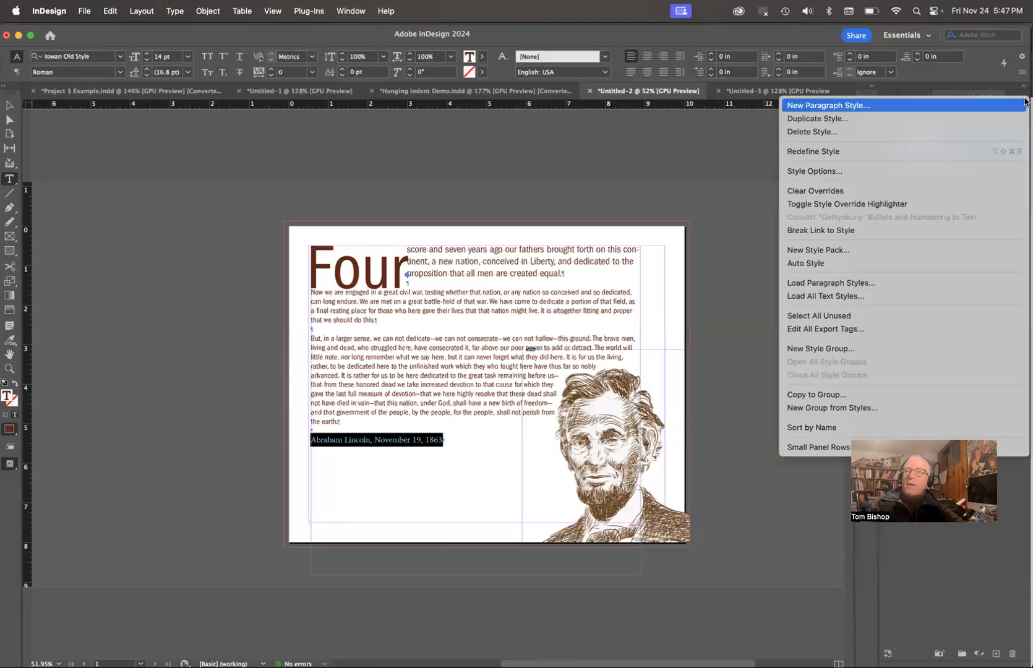
{"action": "left_click", "coordinate": [929, 105]}
{"action": "type", "text": "A"}
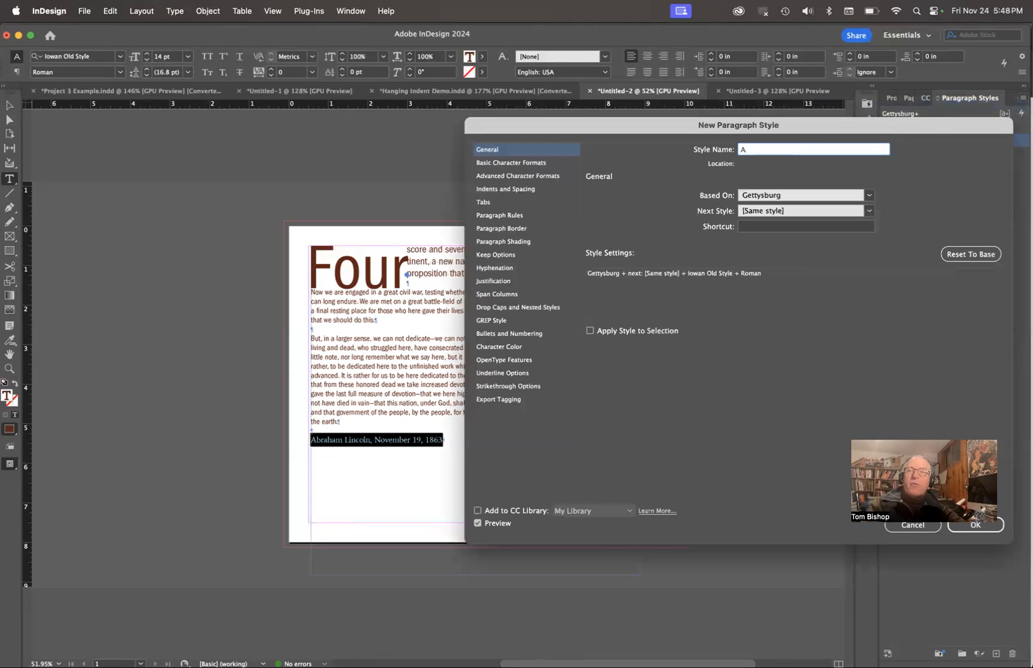
{"action": "type", "text": "ttribution"}
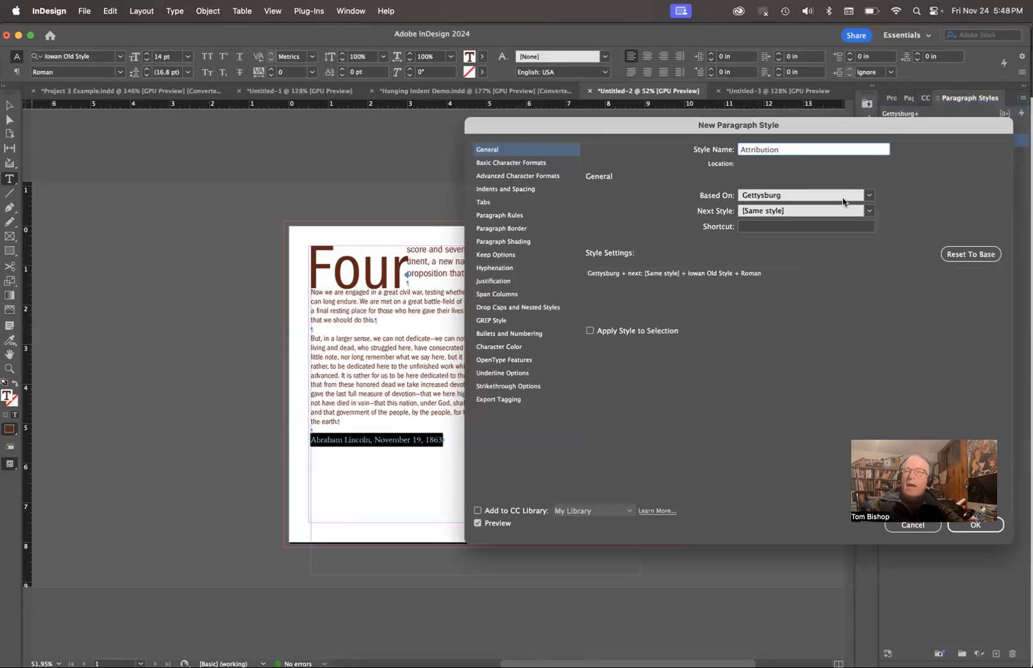
{"action": "left_click", "coordinate": [846, 196]}
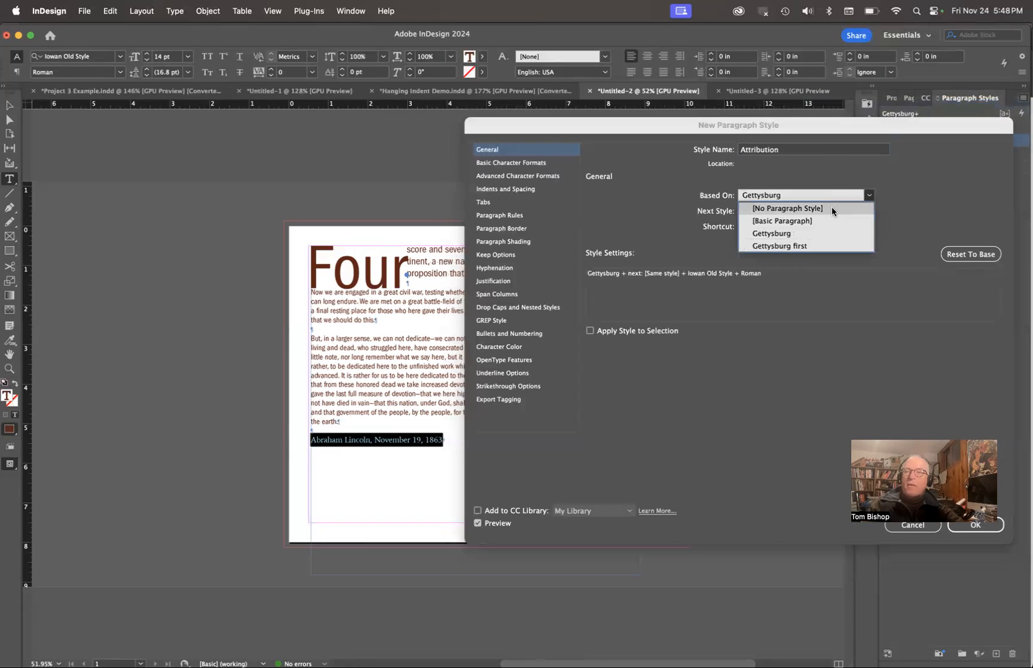
{"action": "left_click", "coordinate": [821, 209]}
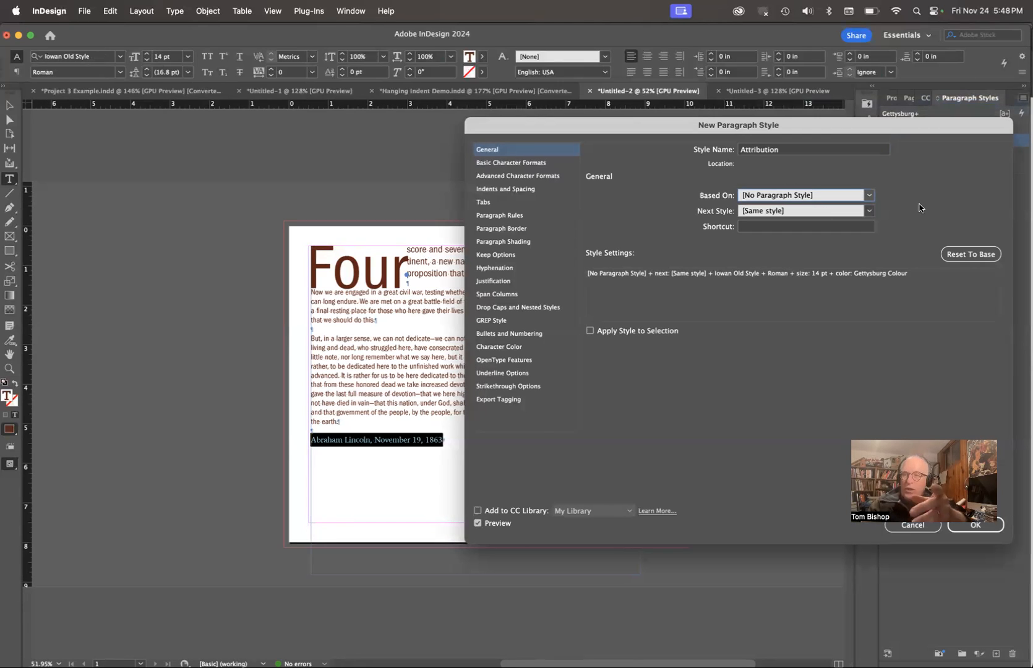
{"action": "left_click", "coordinate": [972, 534]}
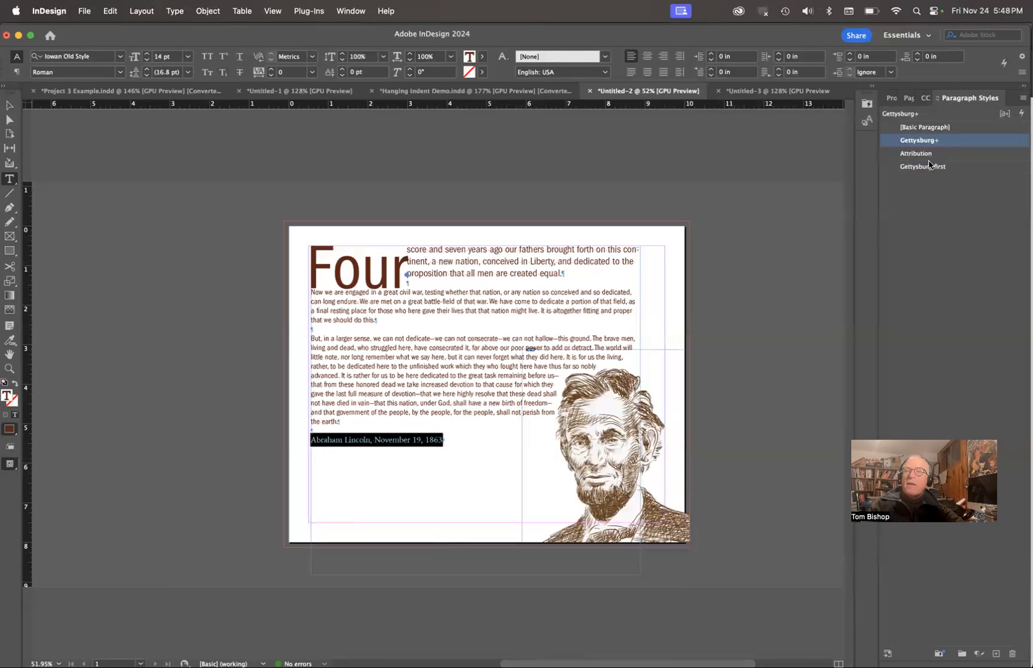
{"action": "left_click", "coordinate": [921, 155]}
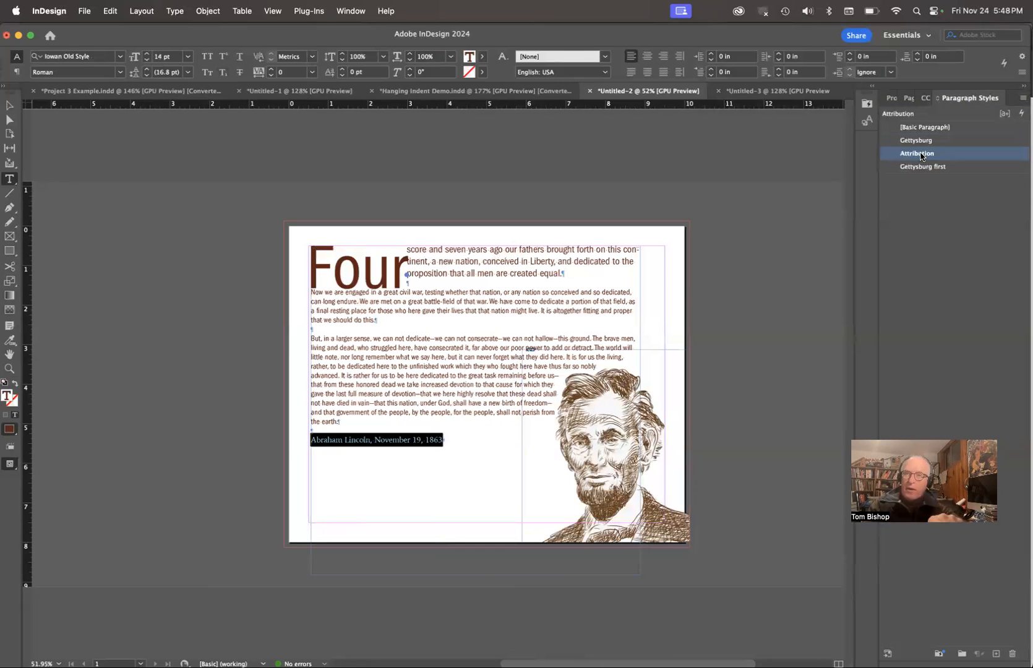
{"action": "left_click", "coordinate": [743, 267]}
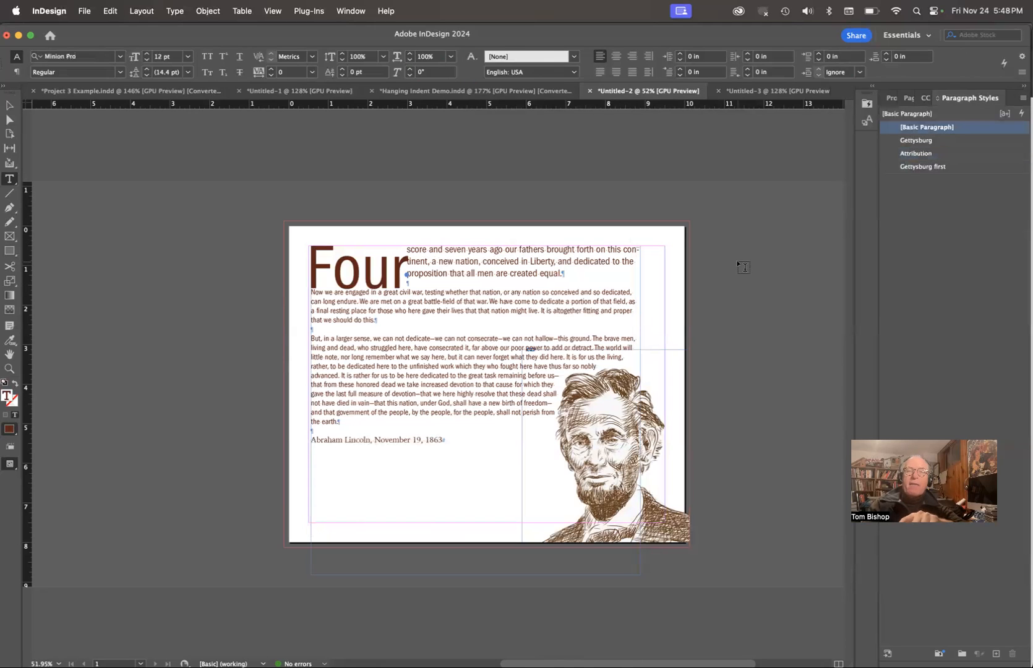
- Preview the page without guides and hidden characters, and select the Lincoln portrait frame
{"action": "key", "text": "w"}
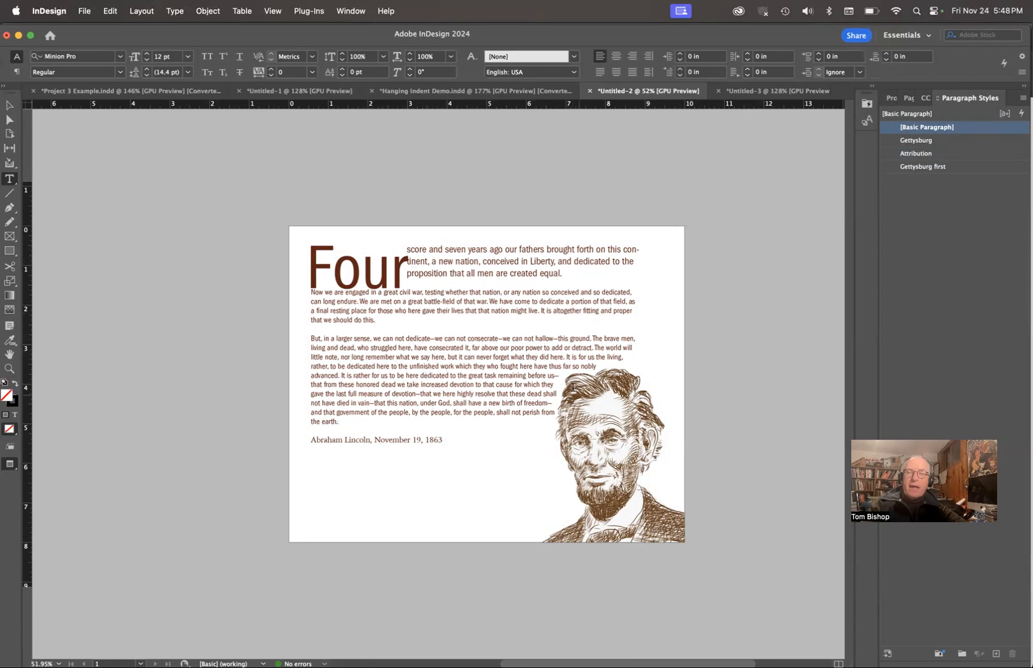
{"action": "key", "text": "super"}
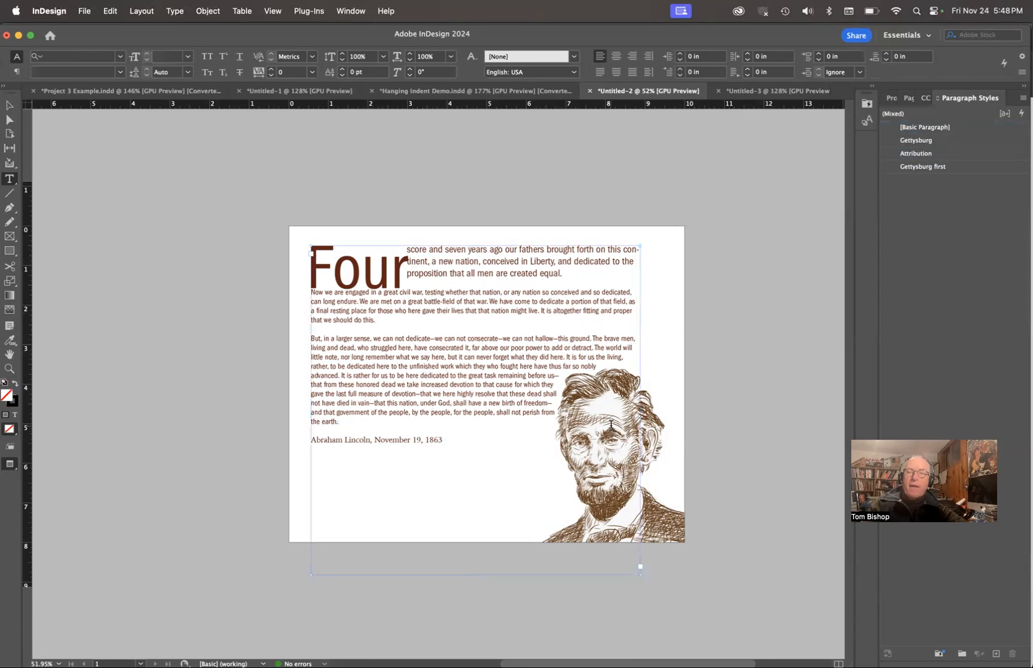
{"action": "left_click", "coordinate": [655, 432], "text": "super"}
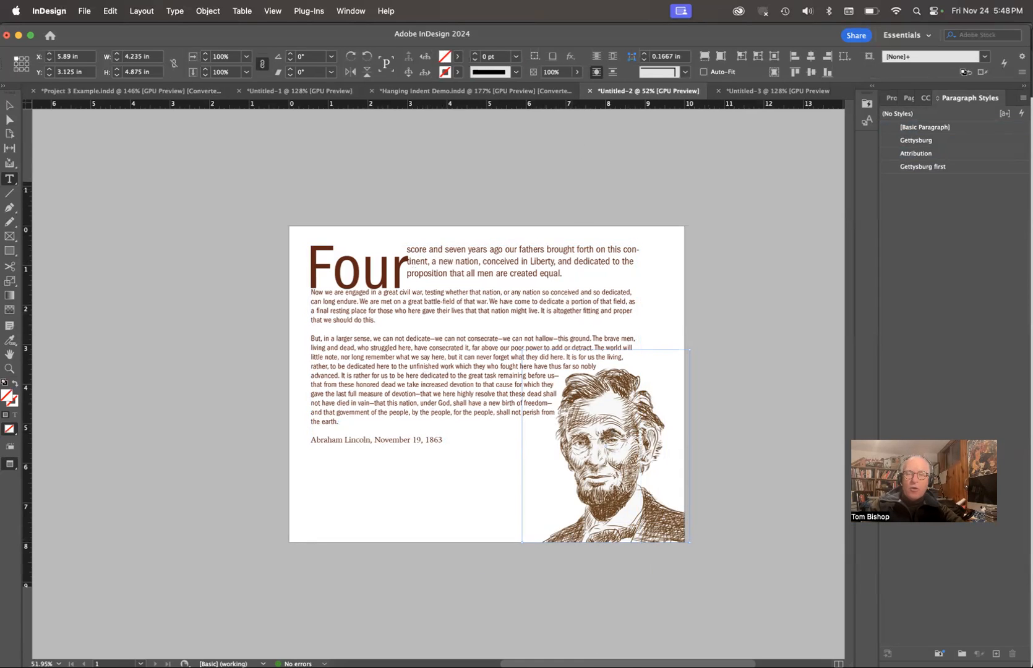
{"action": "mouse_move", "coordinate": [532, 647]}
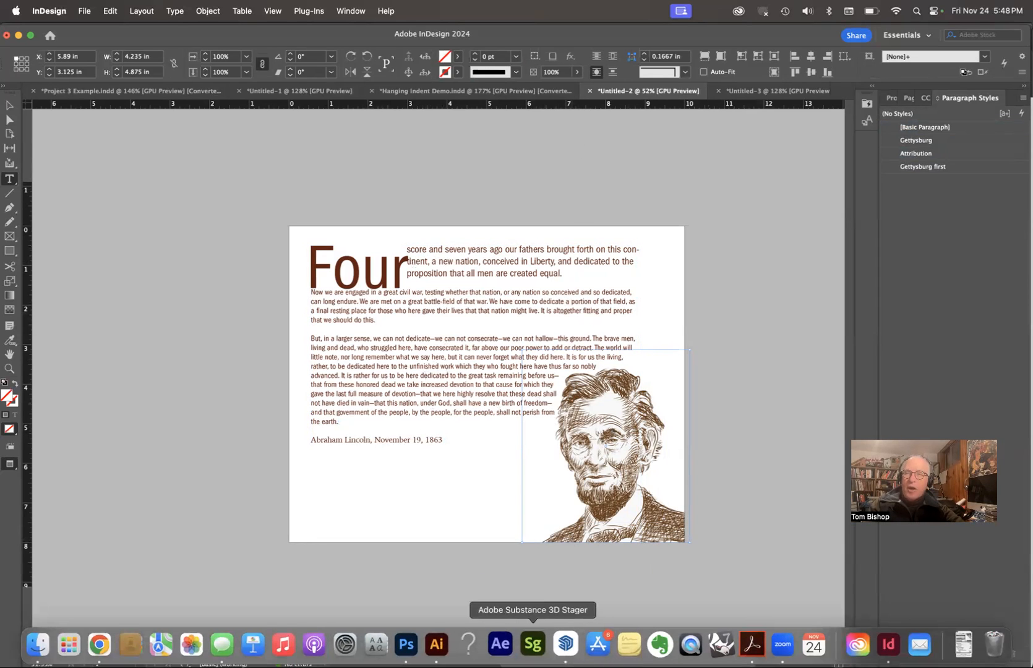